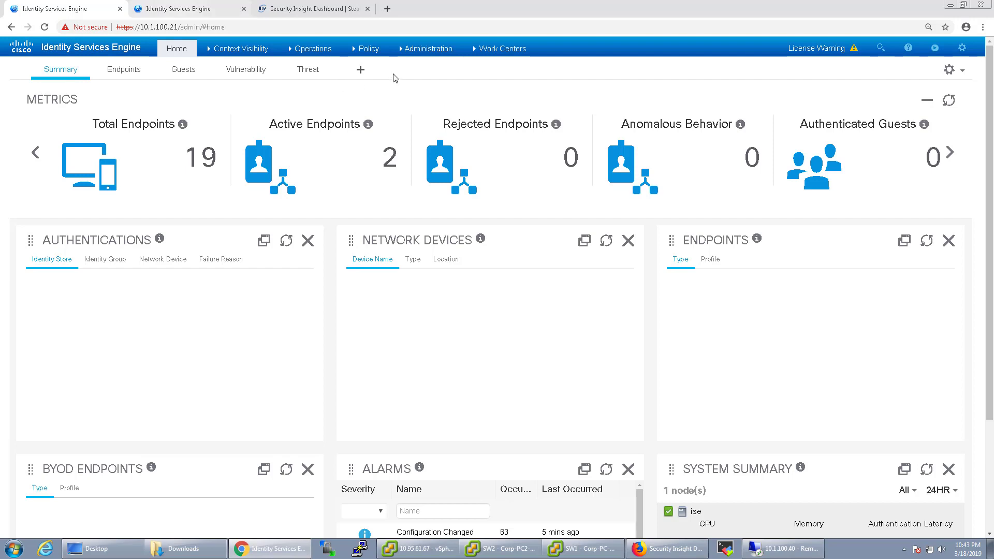
# Step: Under pxGrid Services, put the smc client into the ANC group and save
pyautogui.click(413, 52)
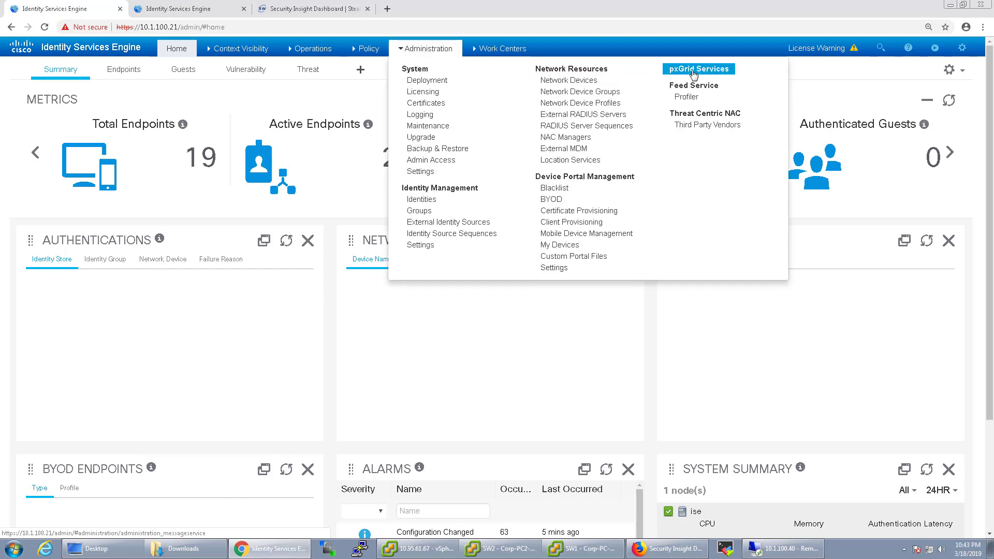
pyautogui.click(696, 70)
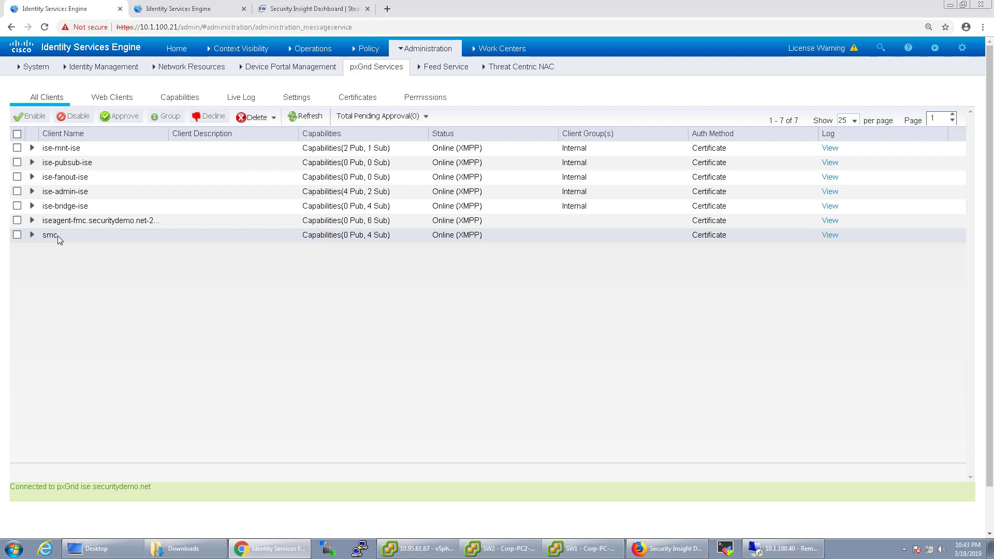
pyautogui.click(18, 236)
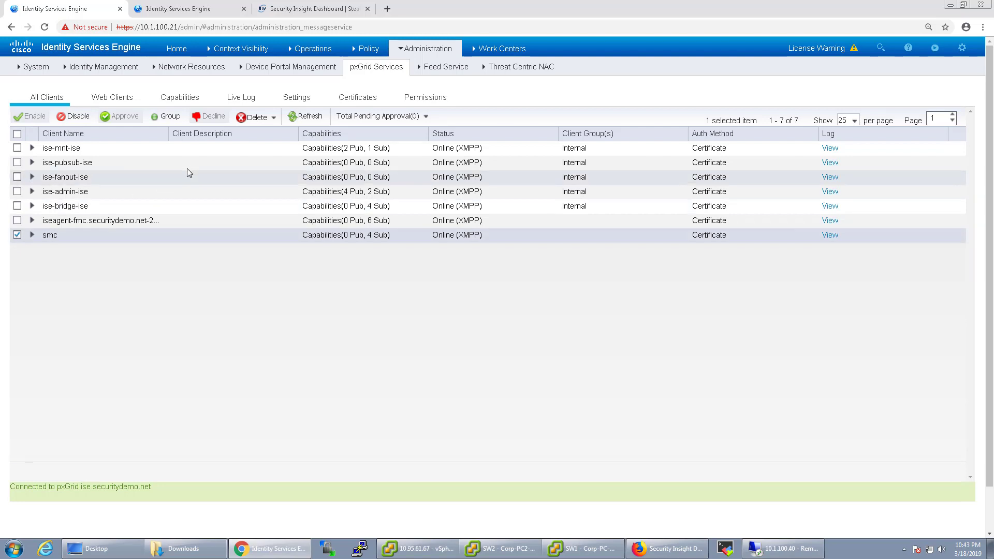
pyautogui.click(168, 117)
pyautogui.click(459, 211)
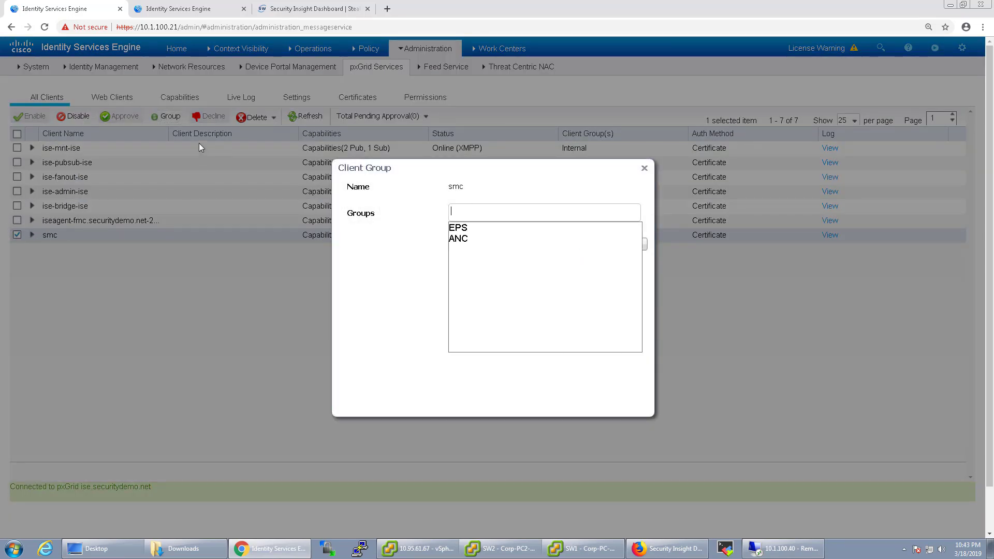
pyautogui.click(466, 240)
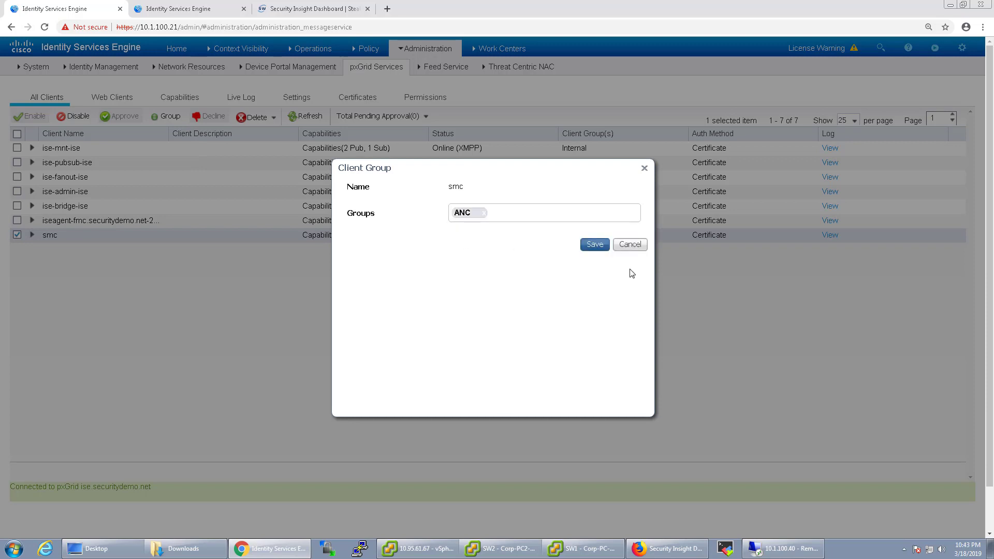
pyautogui.click(597, 247)
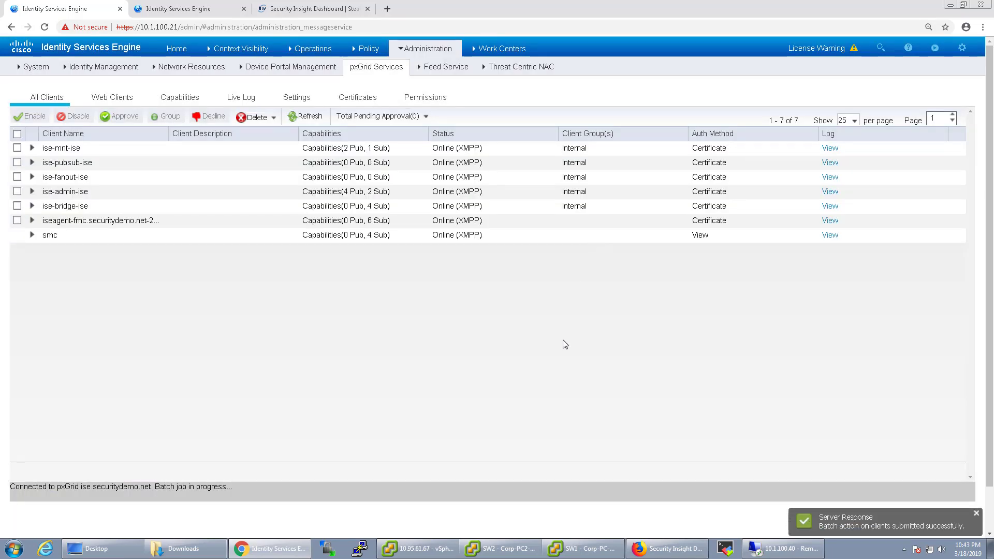
# Step: Go to Operations > Adaptive Network Control > Policy List
pyautogui.moveTo(313, 51)
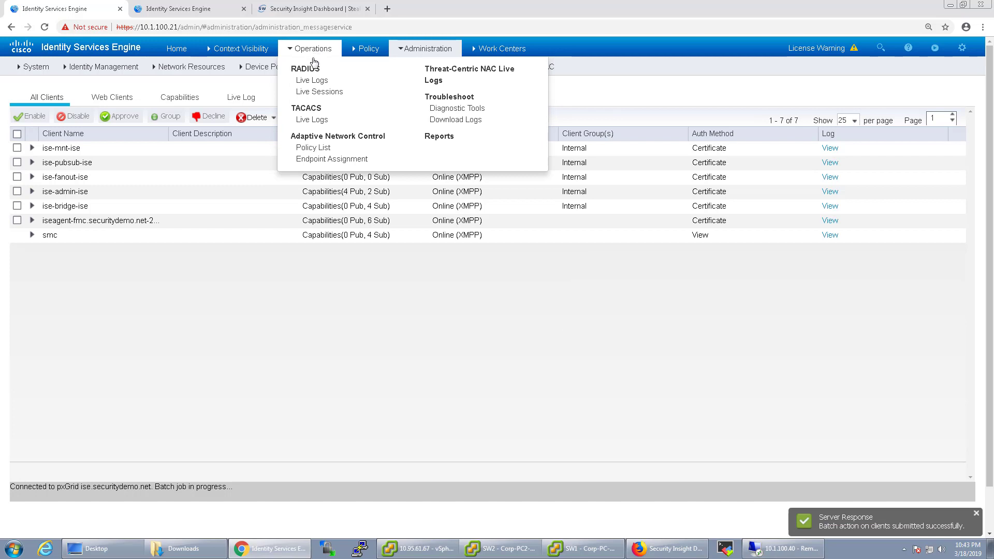
pyautogui.click(313, 148)
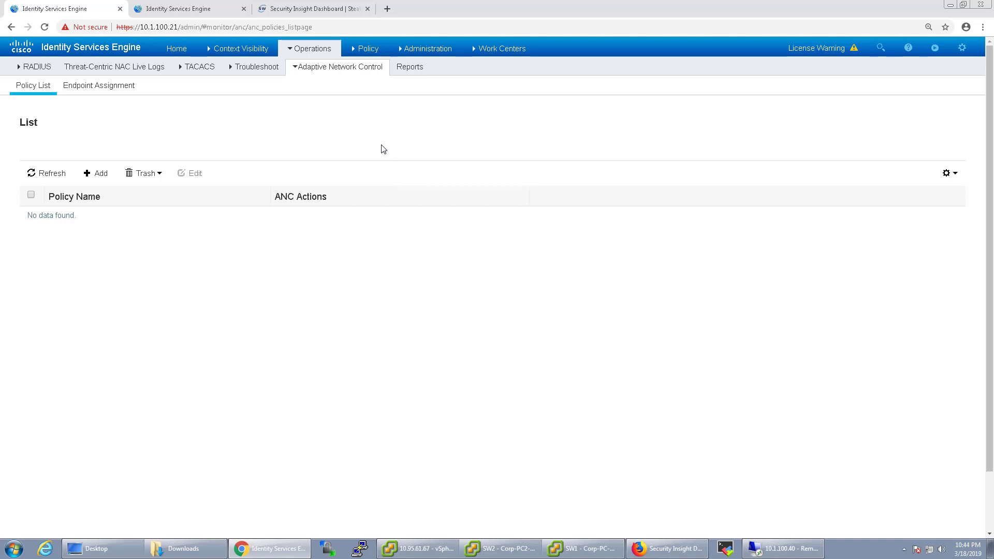
# Step: Add a Quarantine ANC policy with the QUARANTINE action
pyautogui.click(101, 172)
pyautogui.click(129, 176)
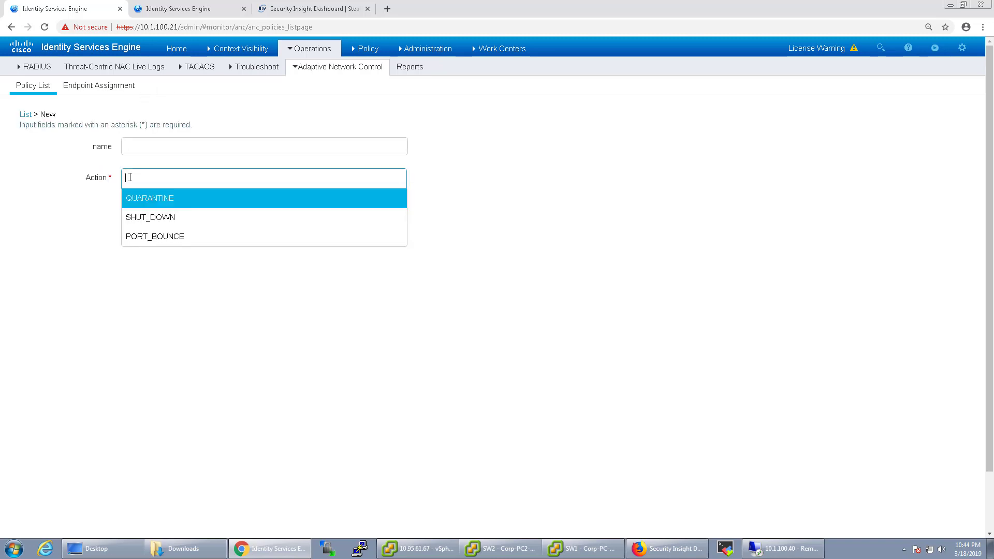
pyautogui.click(141, 195)
pyautogui.click(149, 148)
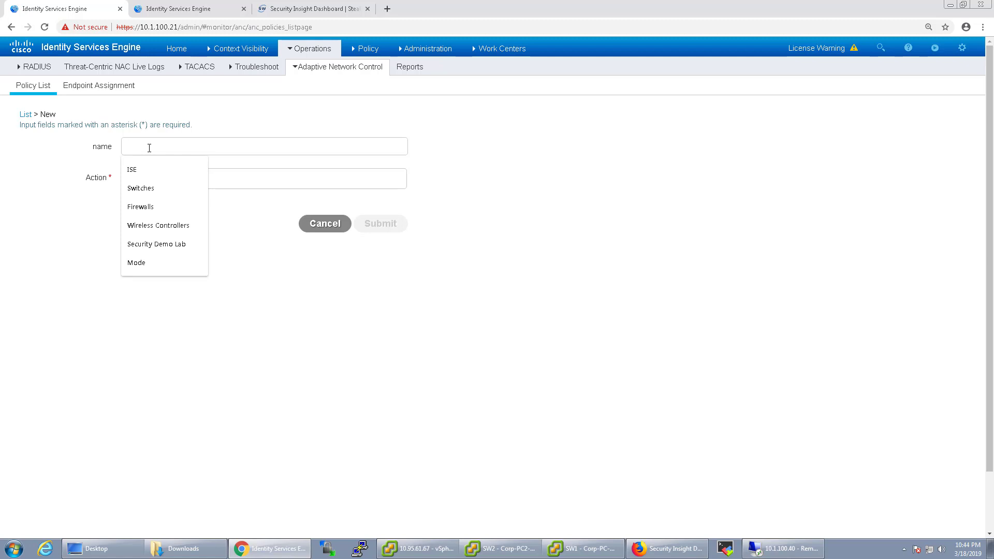
pyautogui.write('Quanantine')
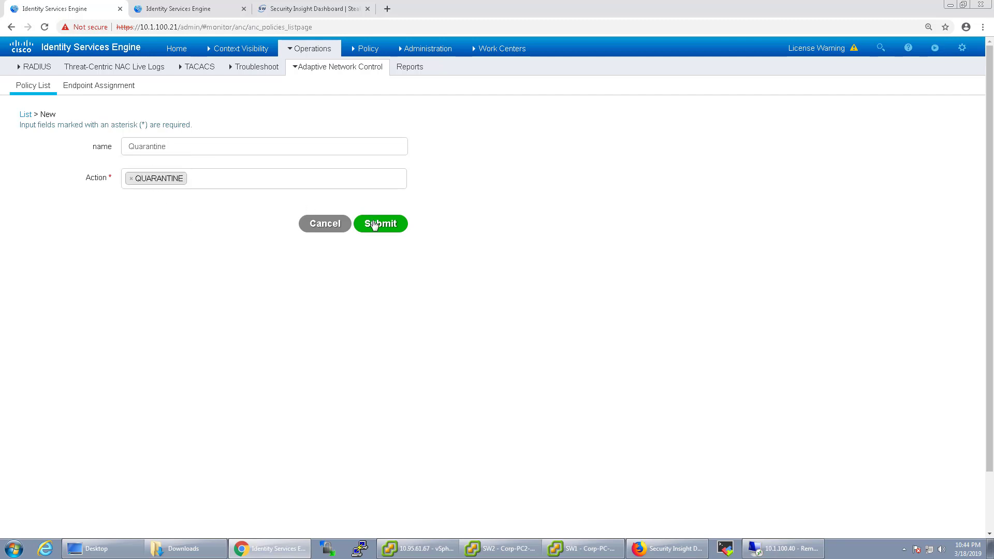
pyautogui.click(376, 224)
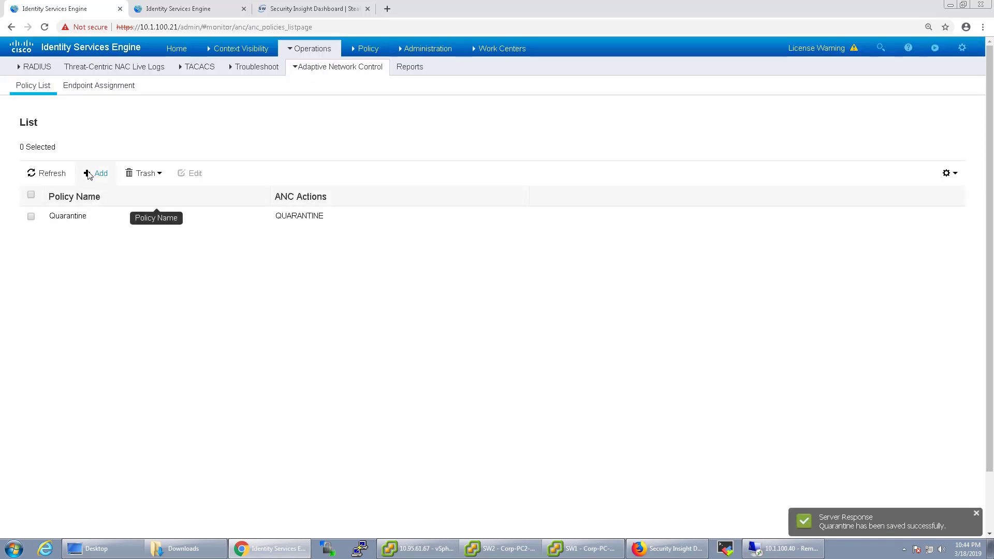
# Step: Add an Internet ANC policy with the QUARANTINE action
pyautogui.click(94, 172)
pyautogui.click(188, 154)
pyautogui.write('Internet')
pyautogui.click(311, 174)
pyautogui.click(204, 197)
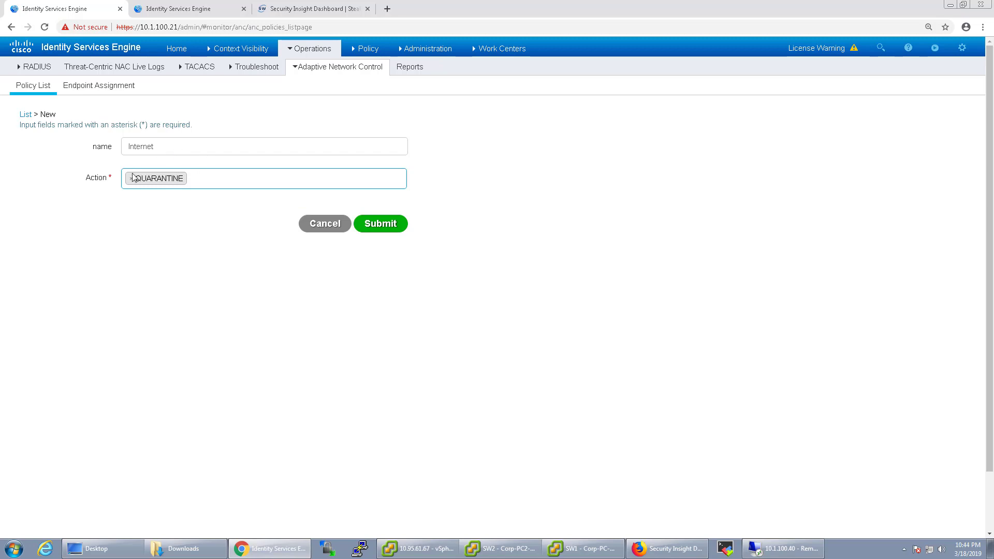
pyautogui.click(376, 230)
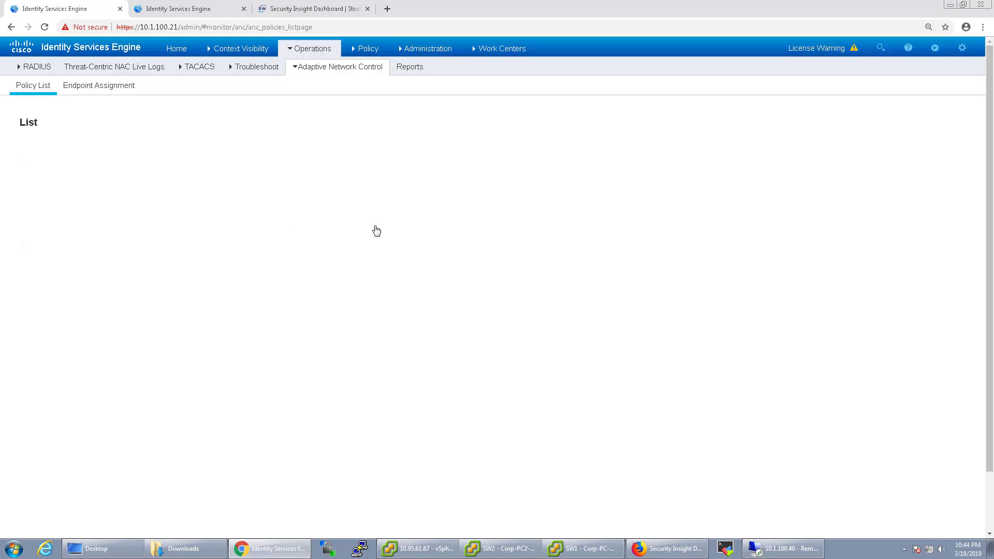
# Step: Add a PinkFluffyBunnies ANC policy with the QUARANTINE action
pyautogui.click(89, 175)
pyautogui.click(204, 148)
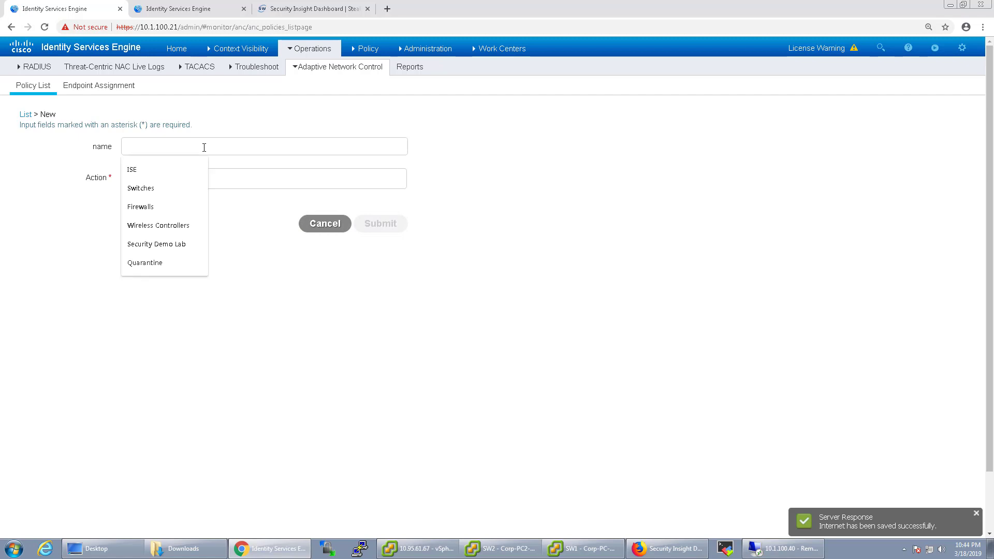
pyautogui.write('Pink')
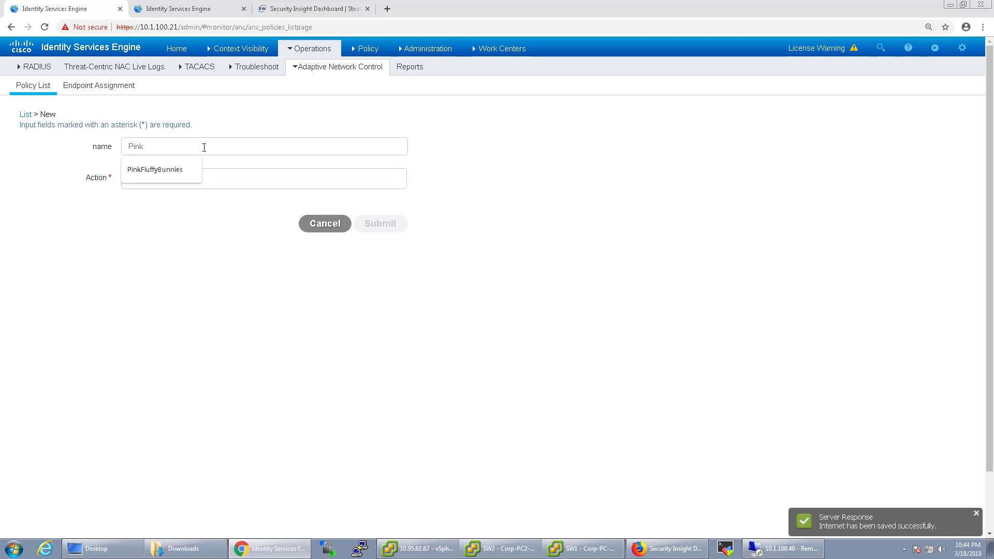
pyautogui.click(161, 167)
pyautogui.click(173, 178)
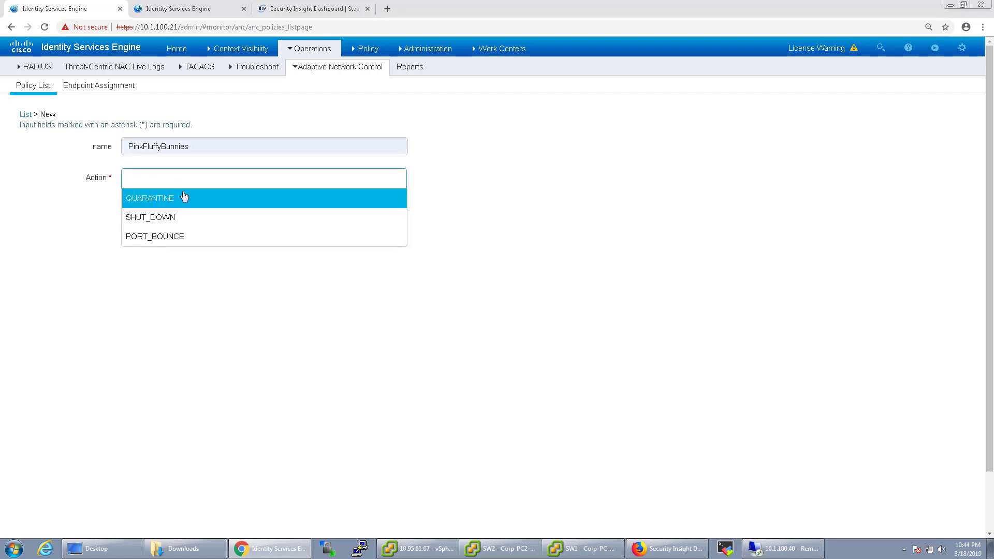
pyautogui.click(185, 195)
pyautogui.click(371, 223)
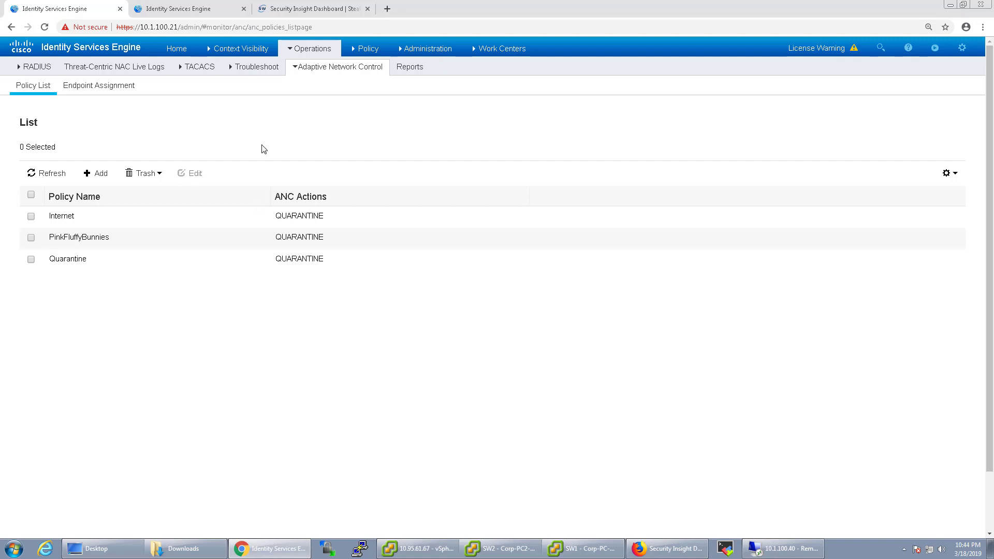
# Step: Open the Security Demo Wired Closed policy set and expand its Global Exceptions rules
pyautogui.moveTo(367, 53)
pyautogui.click(368, 69)
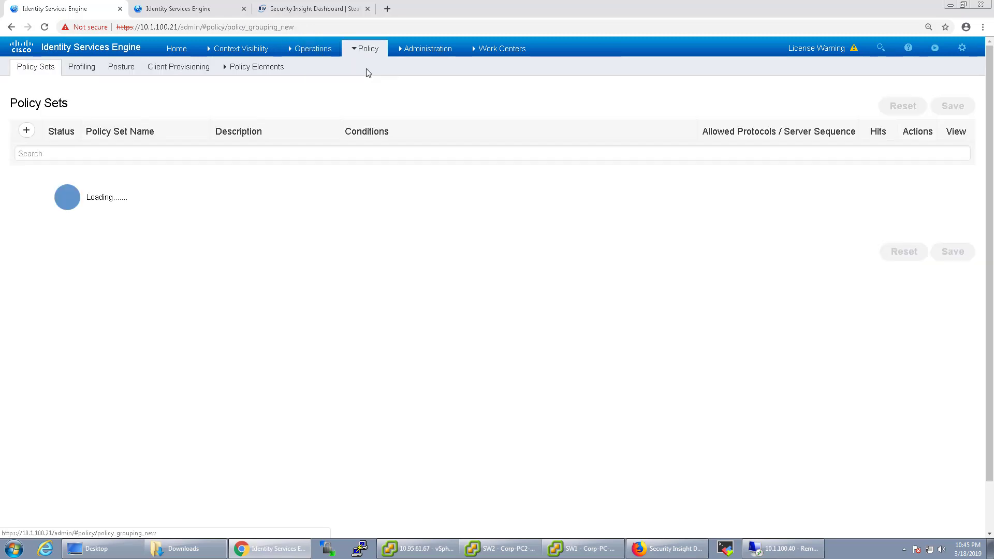
pyautogui.click(955, 282)
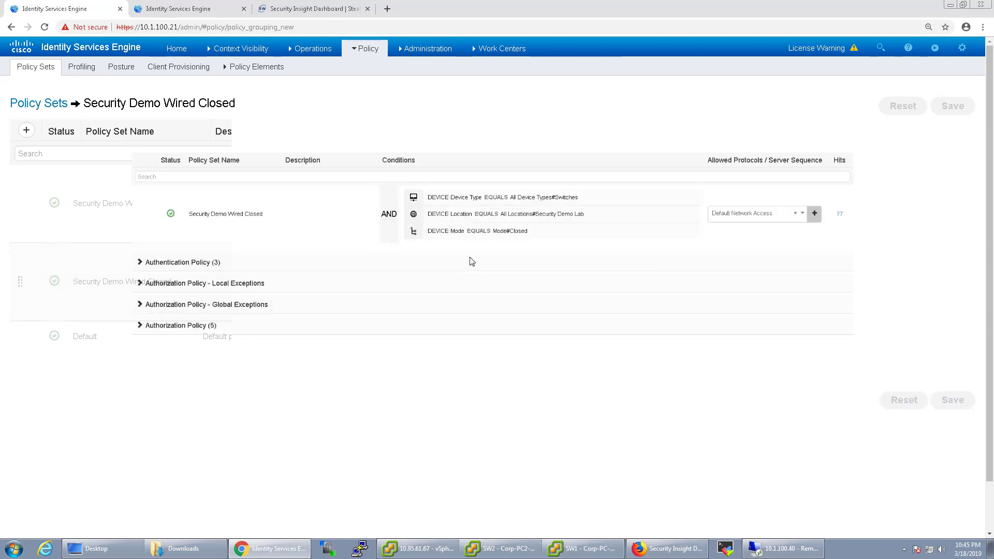
pyautogui.click(135, 326)
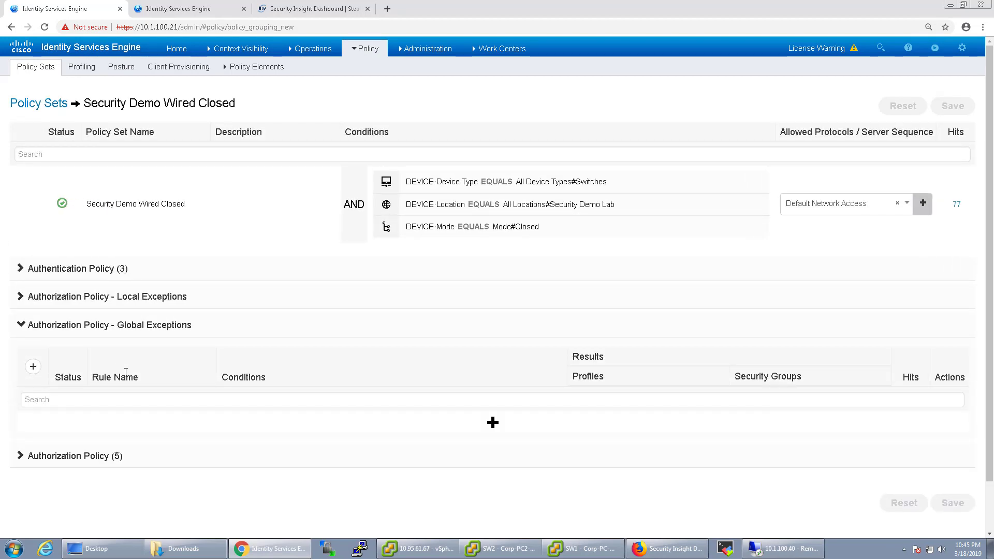
pyautogui.click(123, 297)
pyautogui.click(124, 298)
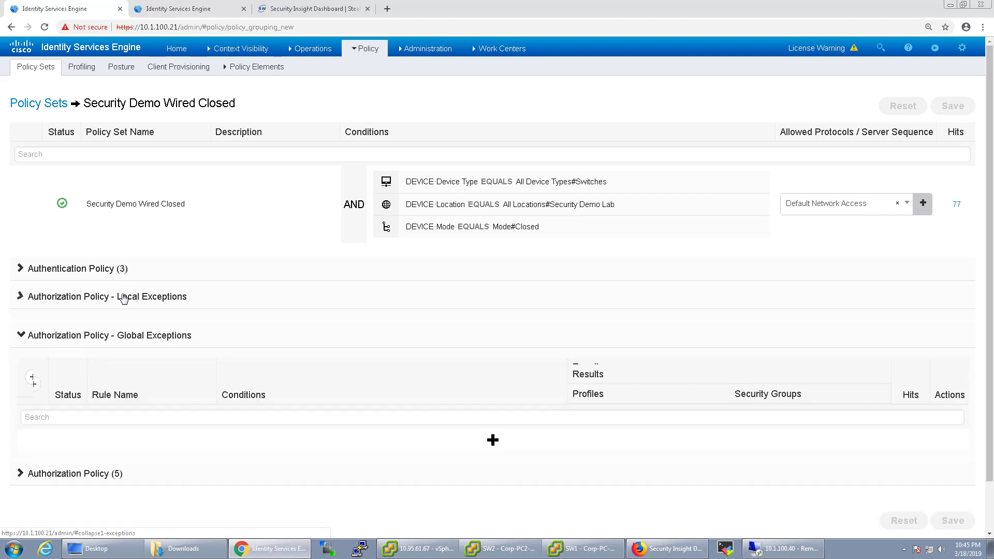
# Step: Add a new global exception rule named Quarantine
pyautogui.click(481, 430)
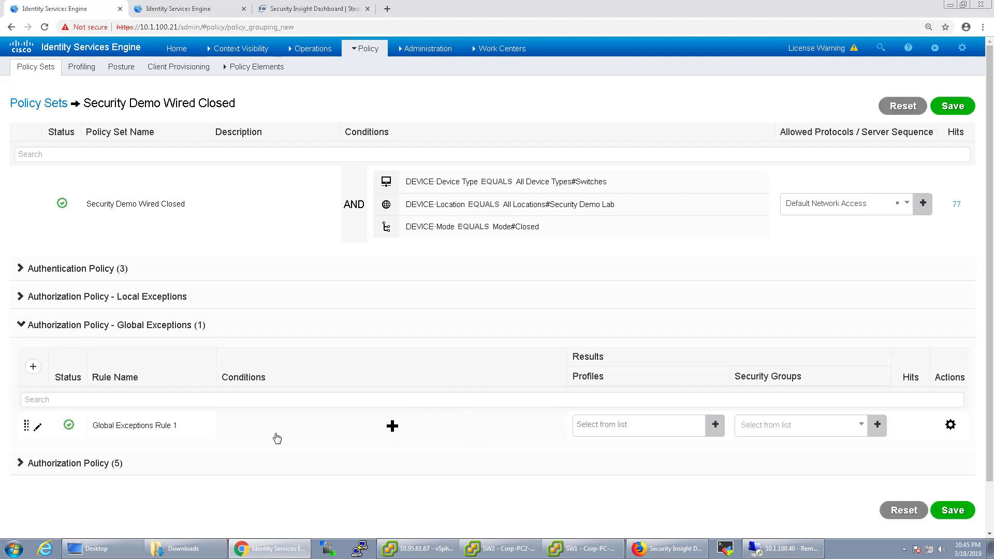
pyautogui.tripleClick(151, 424)
pyautogui.write('Quarantine')
# Step: Give the Quarantine rule the condition Session ANCPolicy EQUALS Quarantine
pyautogui.click(393, 426)
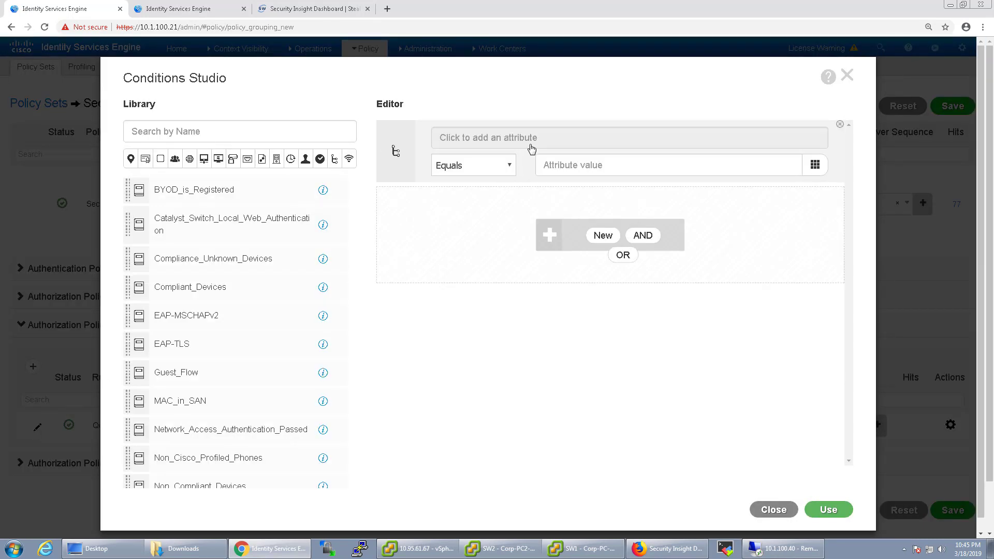
pyautogui.click(581, 141)
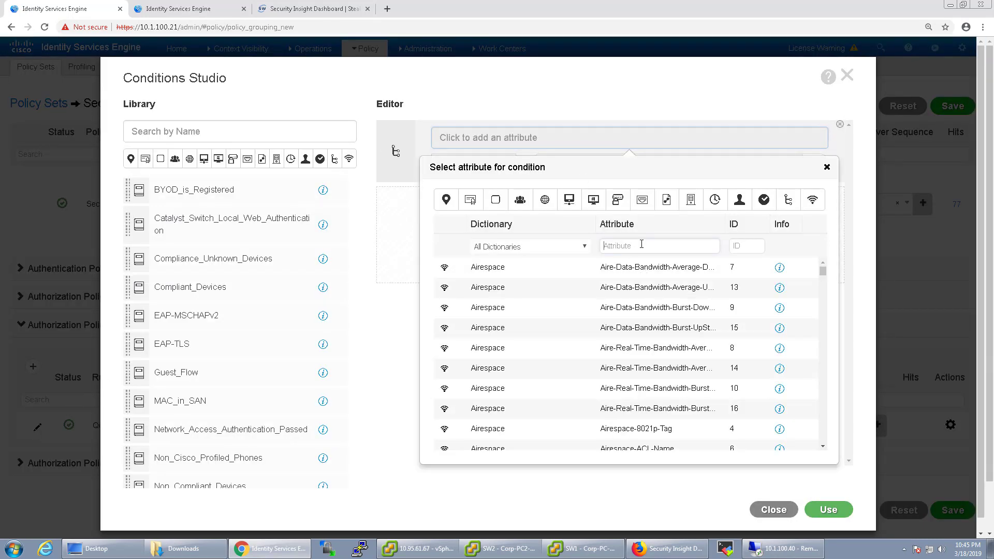
pyautogui.write('acn')
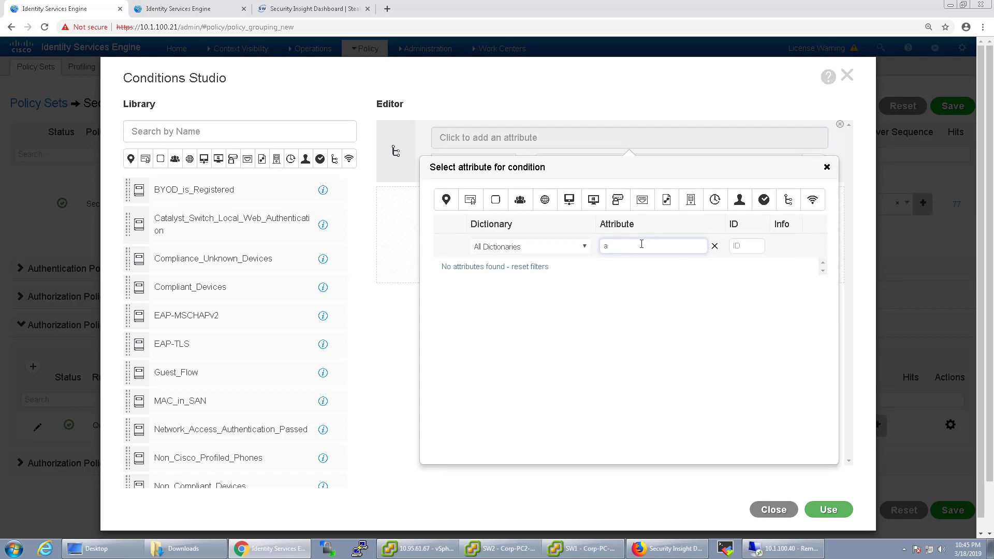
pyautogui.press('BackSpace')
pyautogui.press('BackSpace')
pyautogui.write('nc')
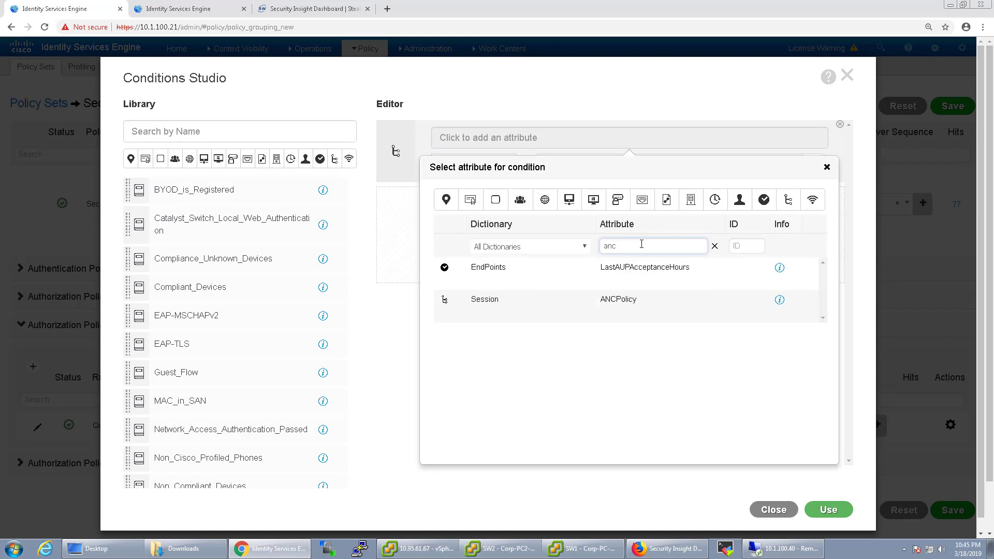
pyautogui.click(633, 298)
pyautogui.click(610, 170)
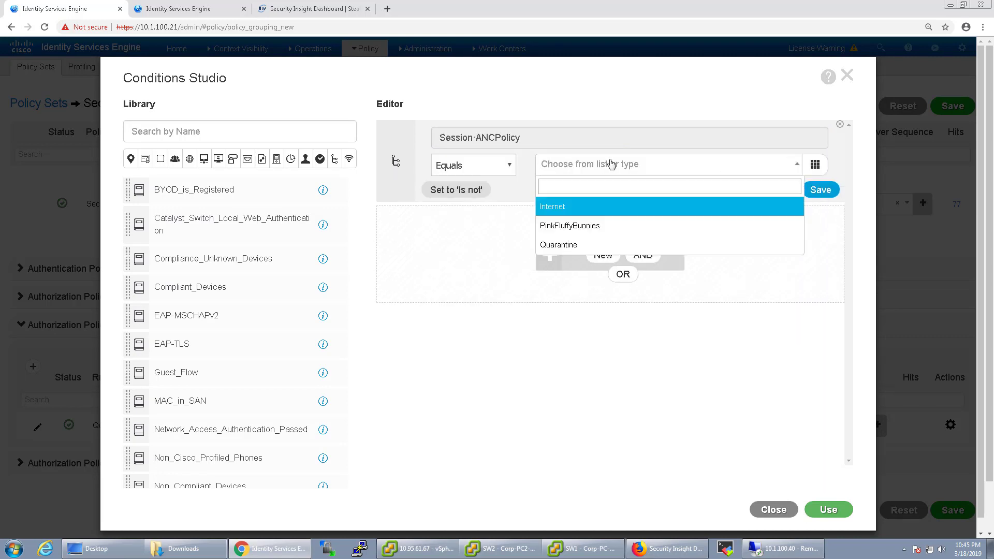
pyautogui.click(586, 245)
pyautogui.click(835, 512)
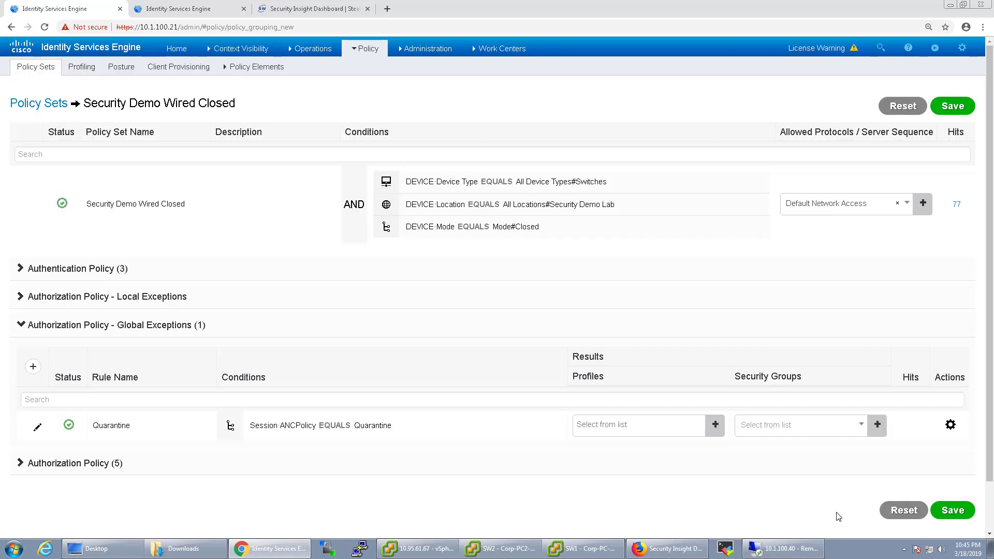
# Step: Assign the DenyAccess profile to the Quarantine rule
pyautogui.click(614, 427)
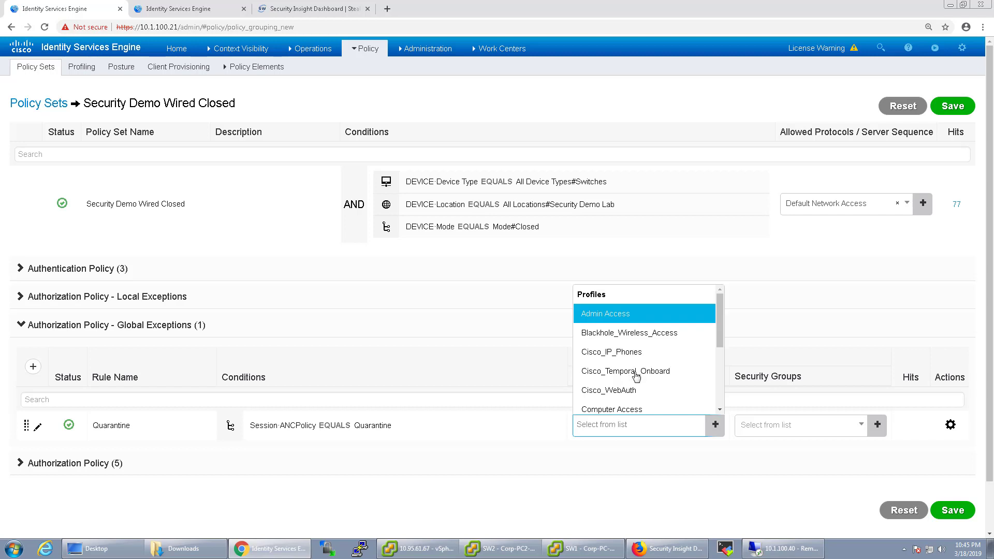
pyautogui.scroll(-3, 637, 375)
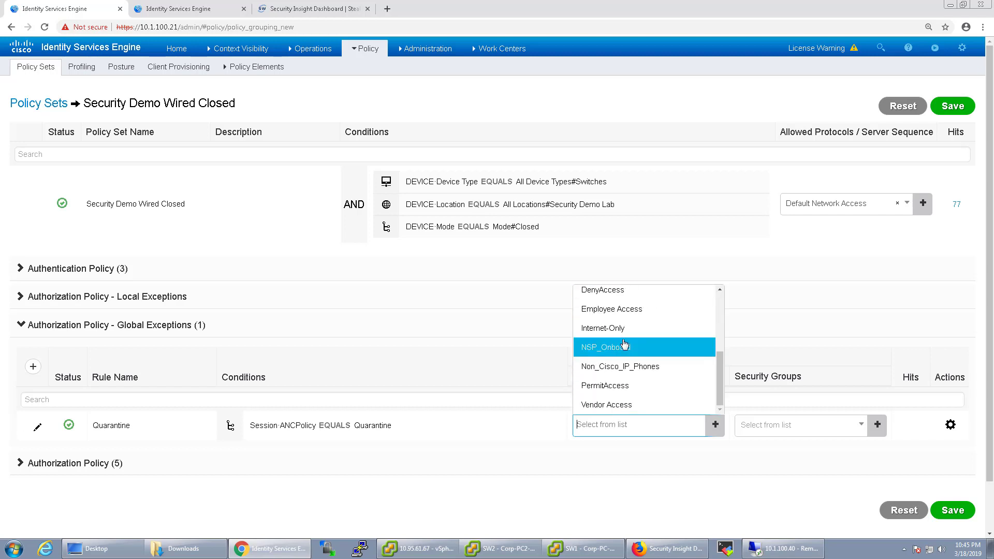
pyautogui.scroll(3, 632, 368)
pyautogui.scroll(-2, 634, 375)
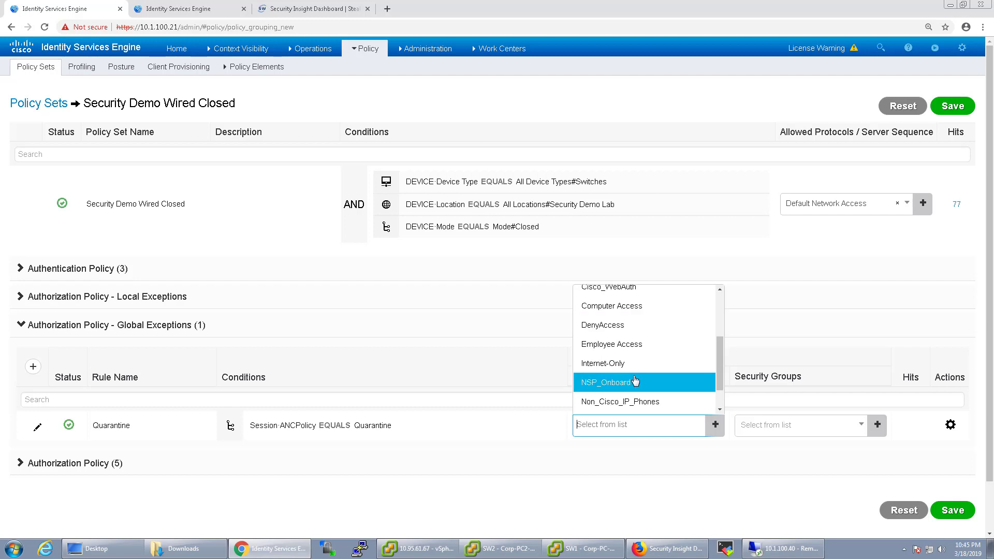
pyautogui.click(616, 326)
# Step: Duplicate the Quarantine rule as 'Internet Only' with condition ANCPolicy EQUALS Internet
pyautogui.moveTo(668, 549)
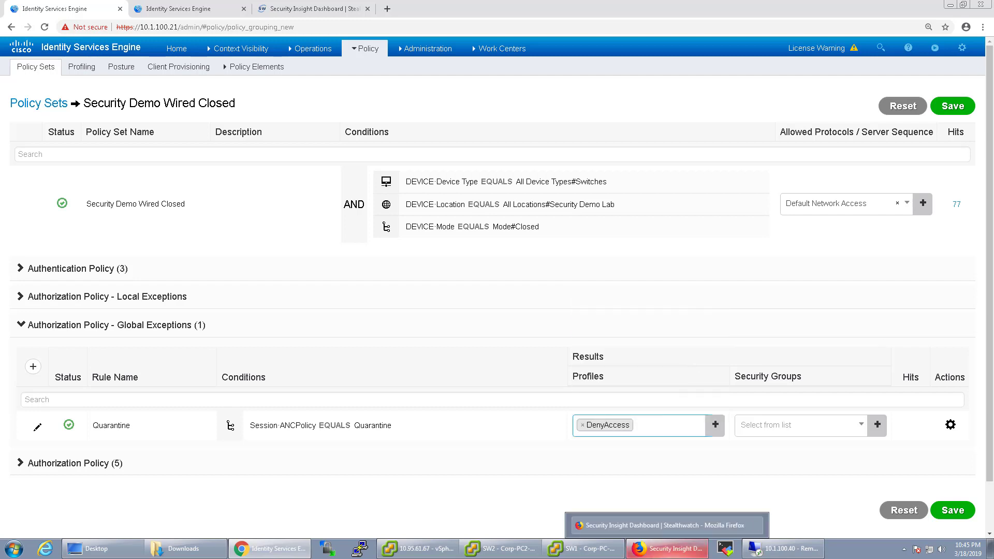
pyautogui.click(950, 424)
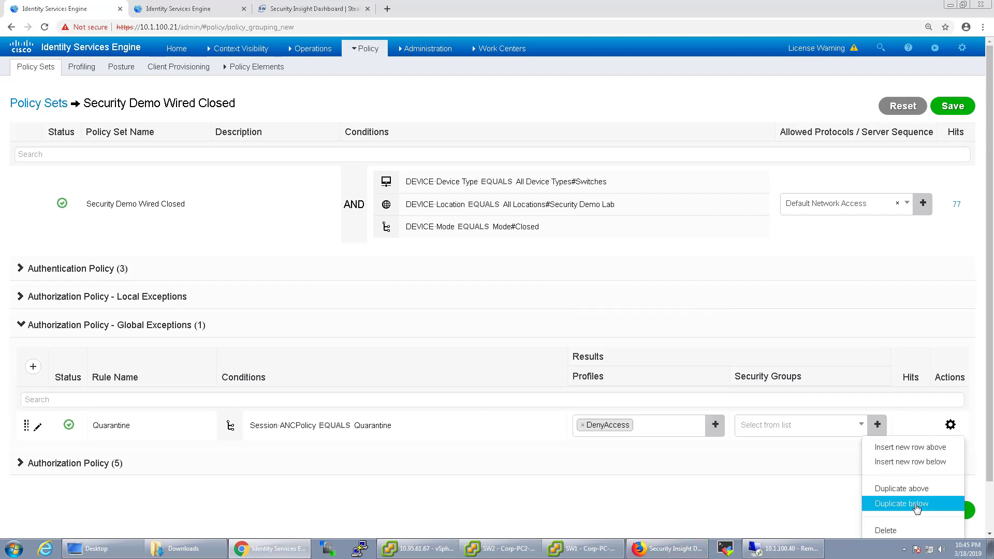
pyautogui.click(917, 509)
pyautogui.doubleClick(136, 453)
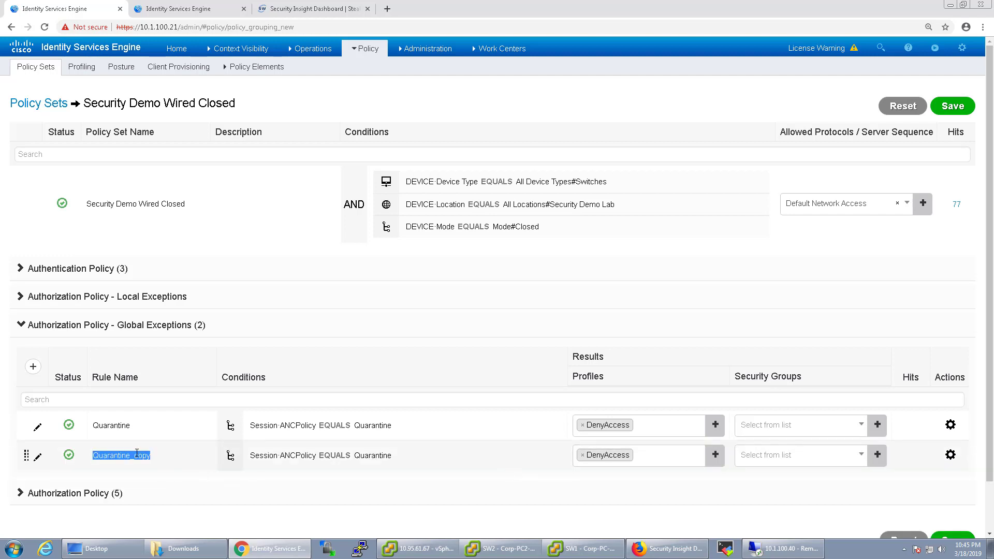
pyautogui.write('Internet Only')
pyautogui.click(385, 454)
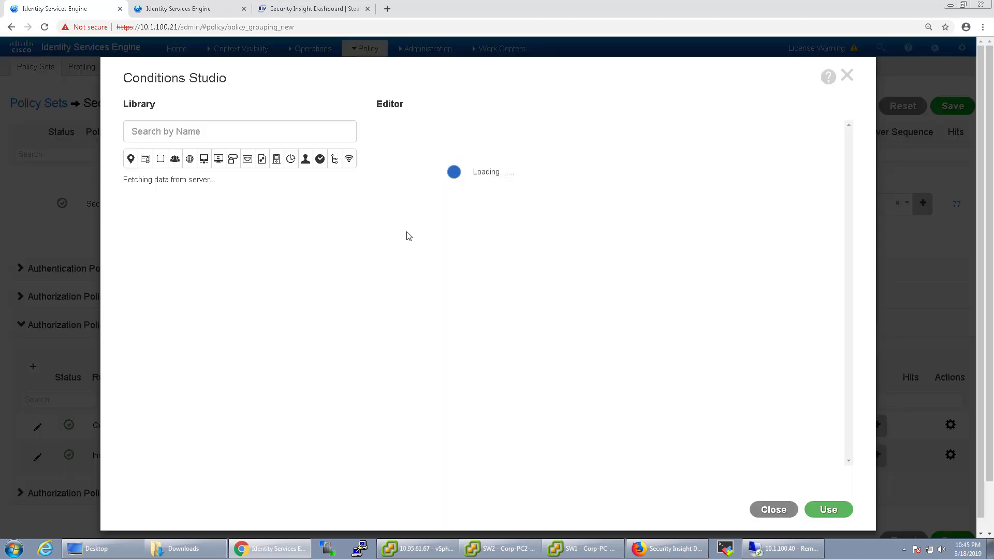
pyautogui.click(603, 166)
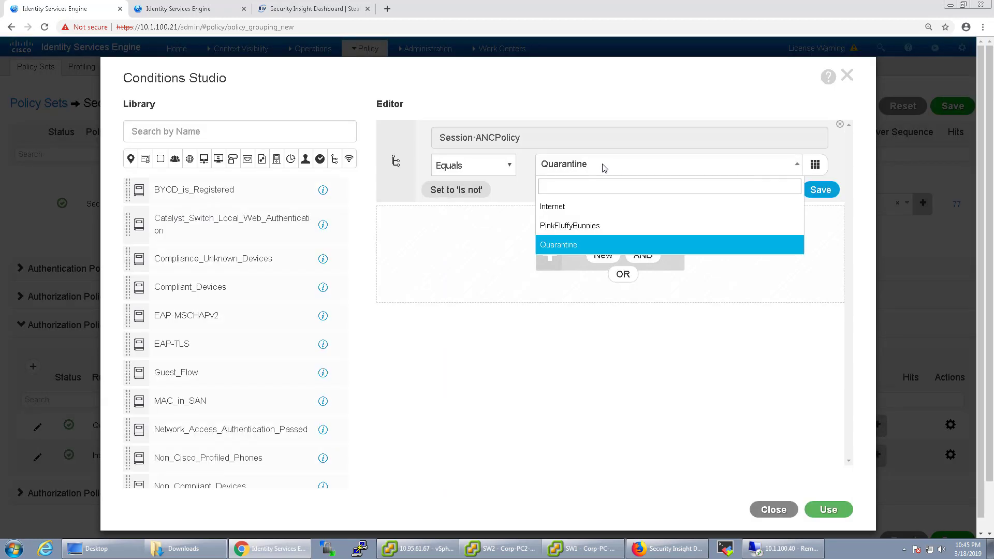
pyautogui.click(567, 207)
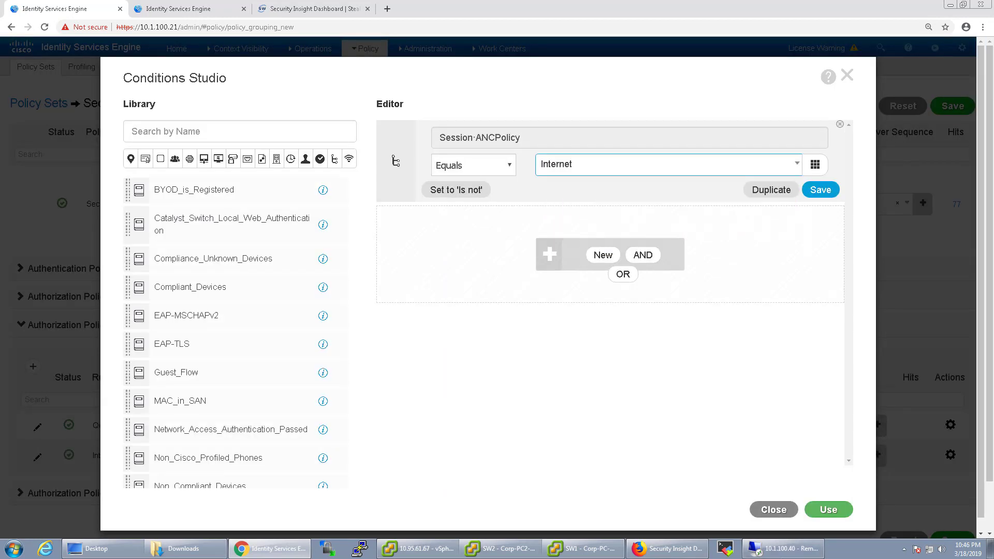
pyautogui.click(828, 510)
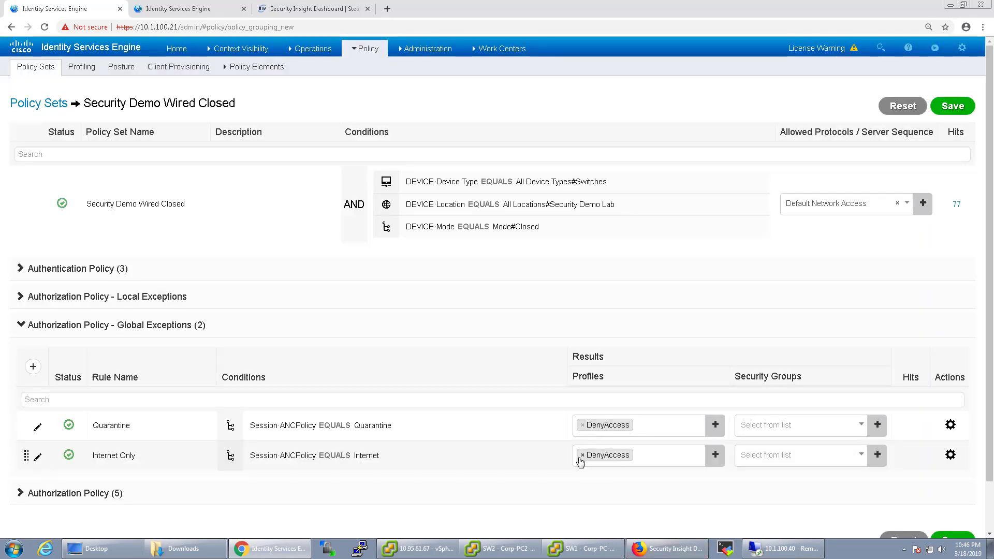
# Step: Replace DenyAccess with the Internet-Only profile on the Internet Only rule
pyautogui.click(582, 455)
pyautogui.scroll(-1, 660, 386)
pyautogui.scroll(-2, 661, 391)
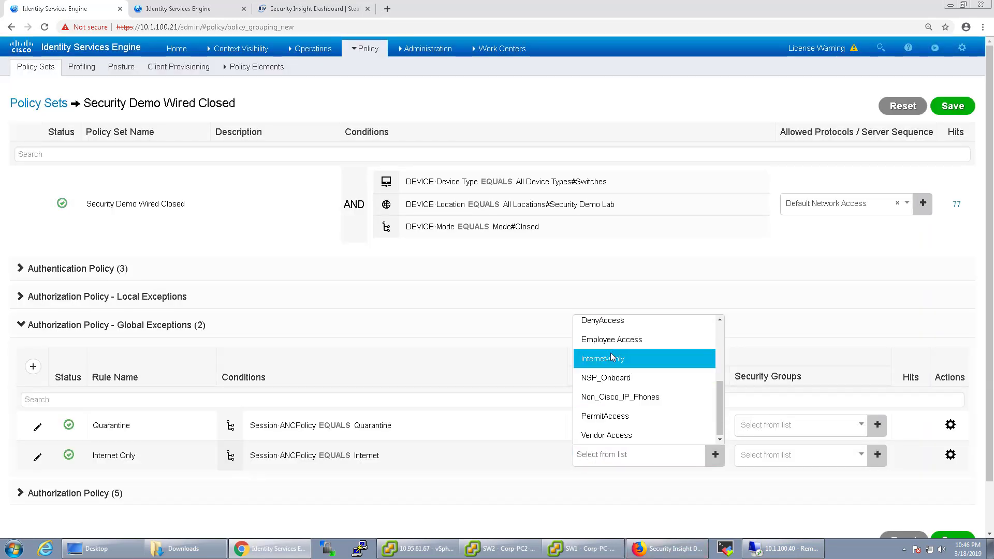
pyautogui.click(620, 365)
pyautogui.click(950, 454)
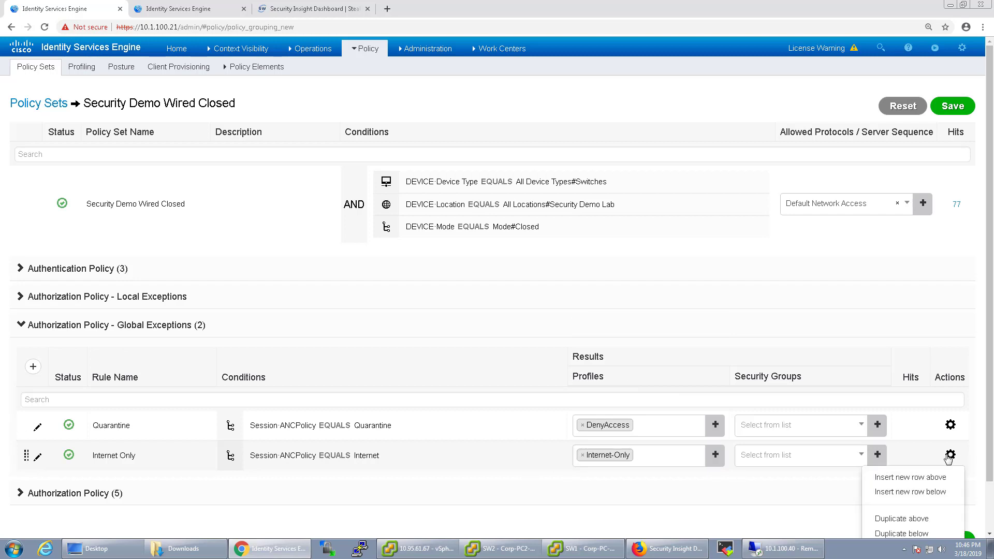
# Step: Insert a PinkFluffyBunnies rule below Internet Only matching Session ANCPolicy EQUALS PinkFluffyBunnies
pyautogui.click(904, 495)
pyautogui.click(165, 485)
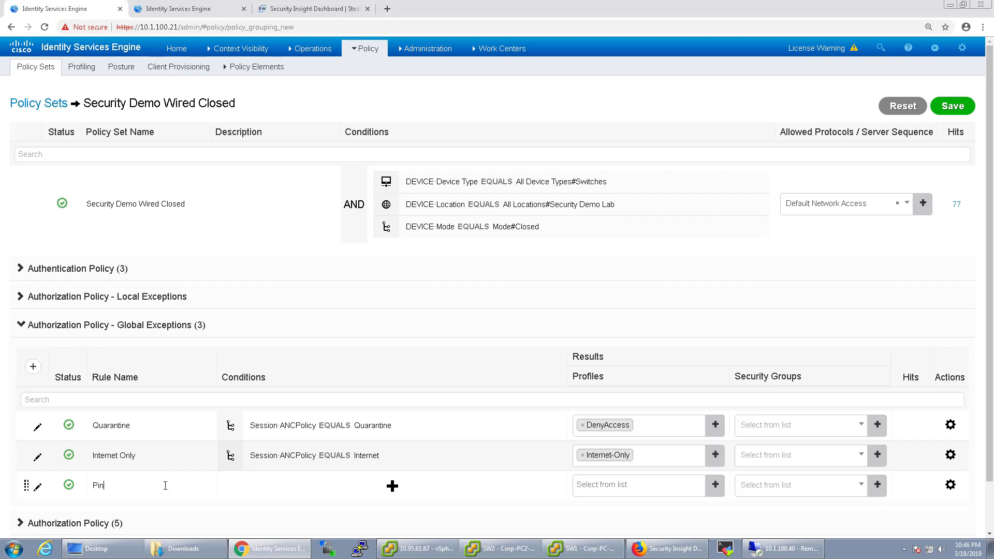
pyautogui.write('kFluffyBunnies')
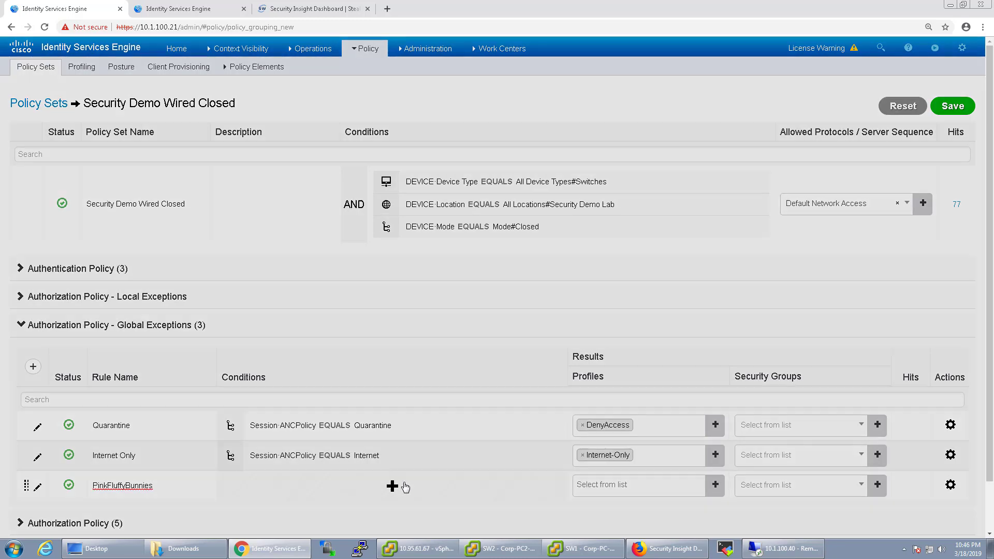
pyautogui.click(398, 485)
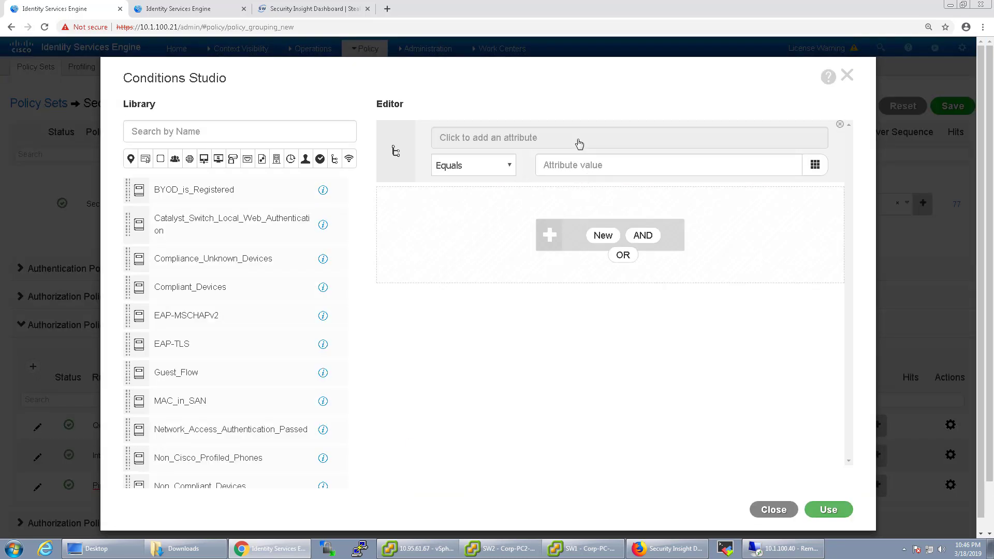
pyautogui.click(579, 148)
pyautogui.press('Escape')
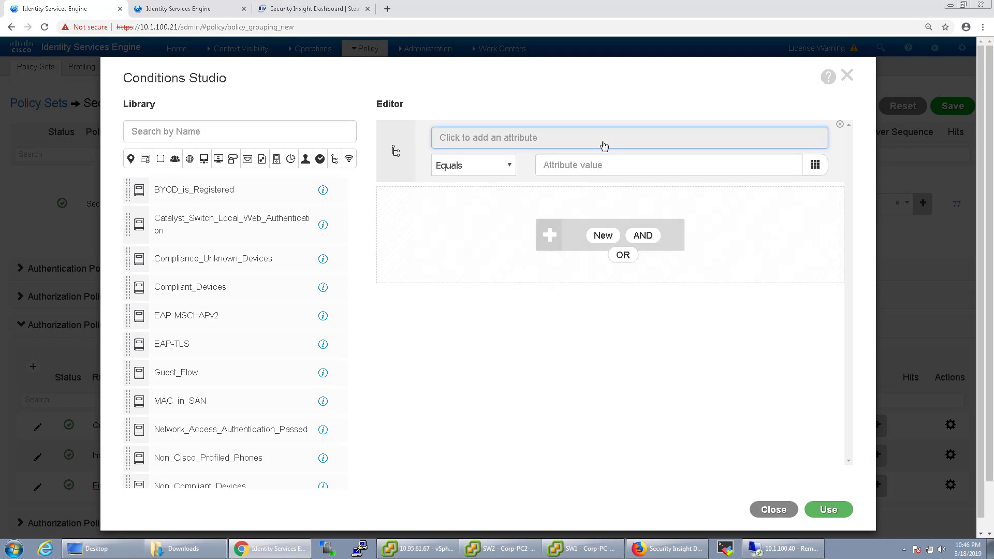
pyautogui.click(632, 247)
pyautogui.write('anc')
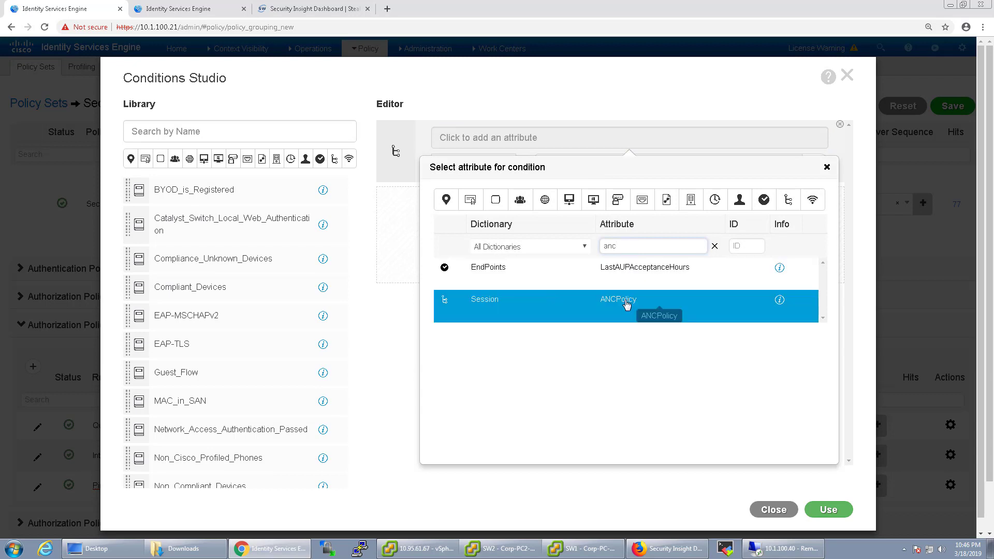
pyautogui.click(628, 302)
pyautogui.click(588, 177)
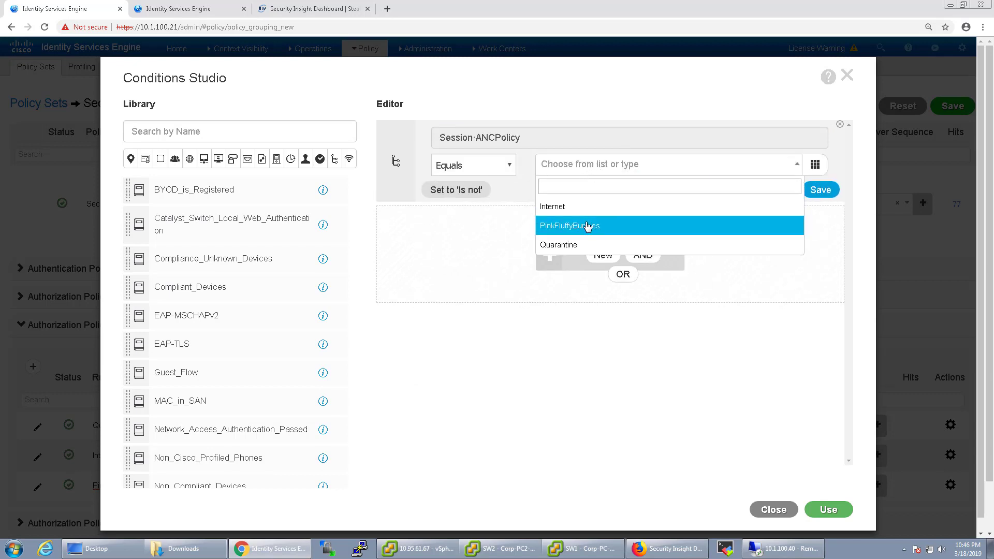
pyautogui.click(589, 224)
pyautogui.click(833, 513)
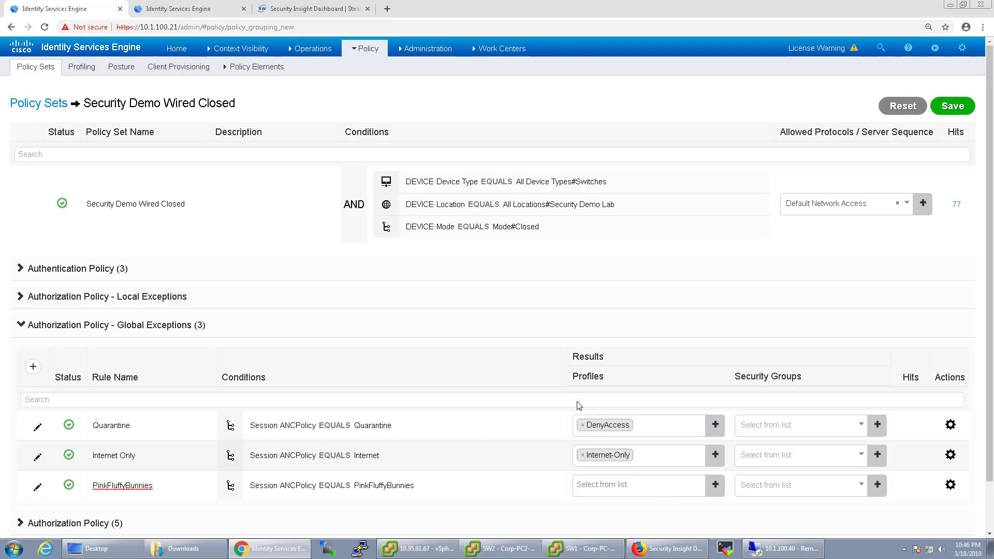
# Step: Assign the PermitAccess profile to the PinkFluffyBunnies rule
pyautogui.click(635, 489)
pyautogui.scroll(-3, 635, 434)
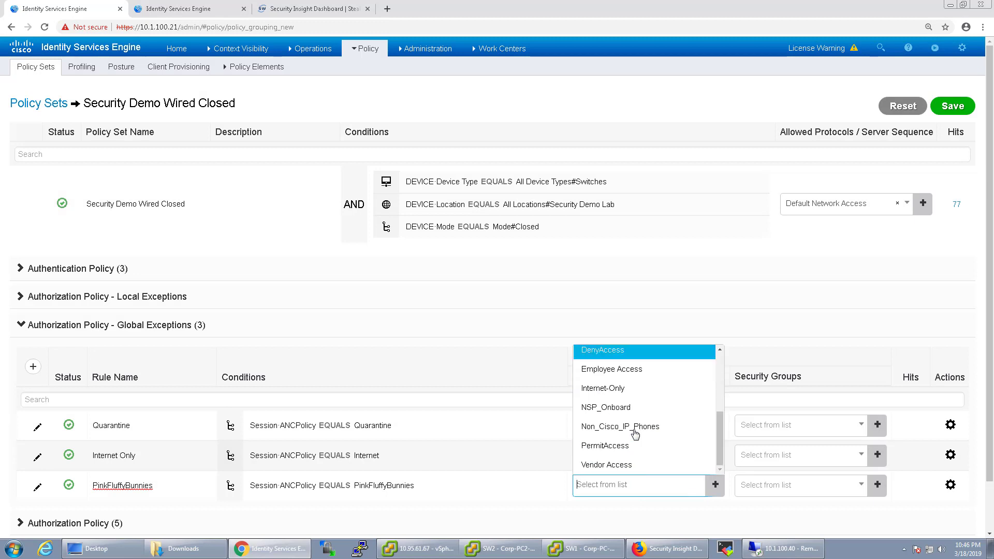
pyautogui.click(630, 441)
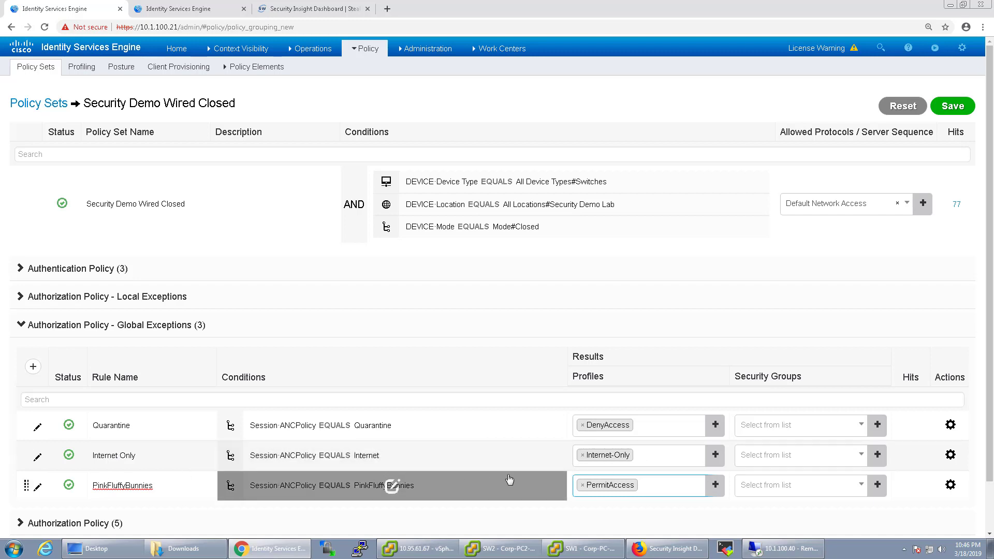
# Step: Save the policy set, then widen the Authorization Policy column in RADIUS Live Logs
pyautogui.click(952, 105)
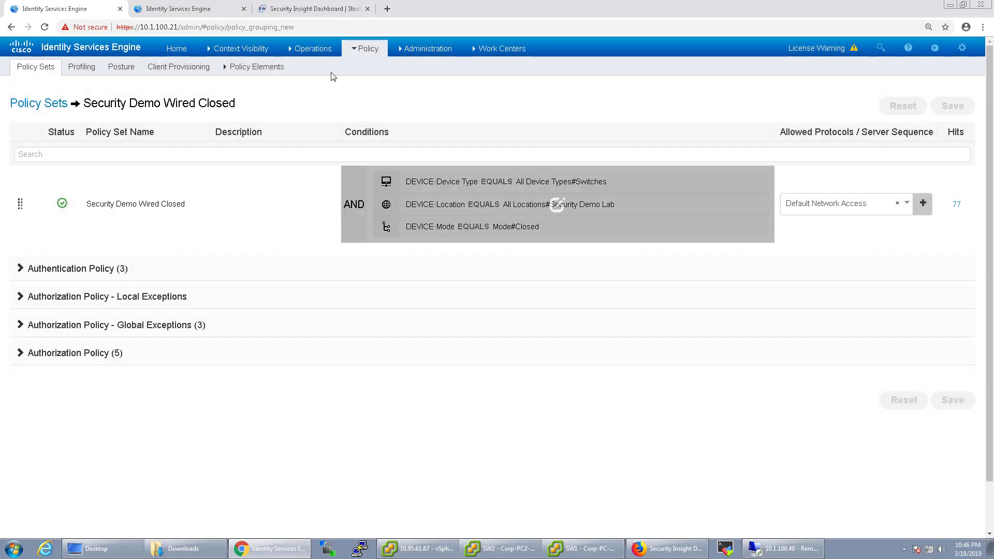
pyautogui.moveTo(319, 54)
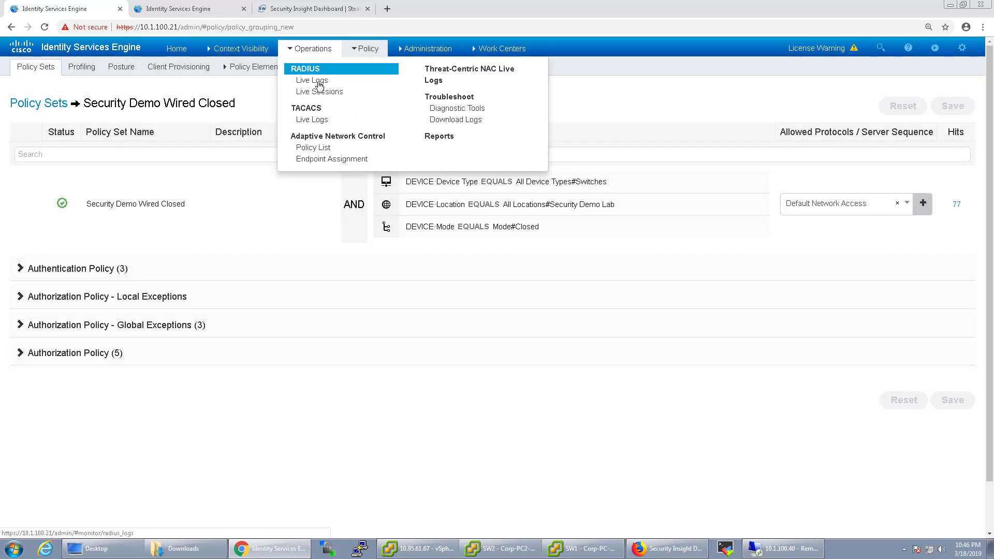
pyautogui.click(318, 83)
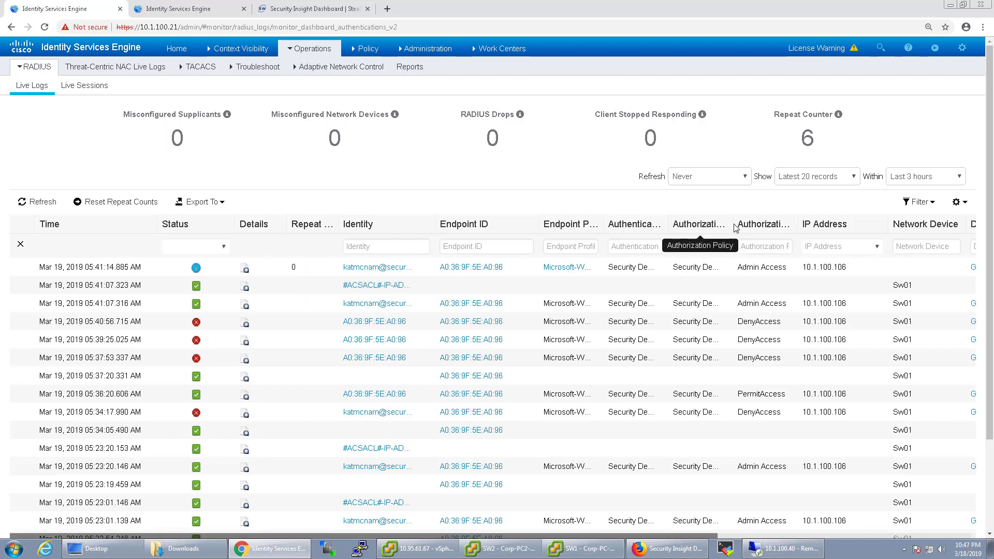
pyautogui.moveTo(737, 228); pyautogui.dragTo(857, 230)
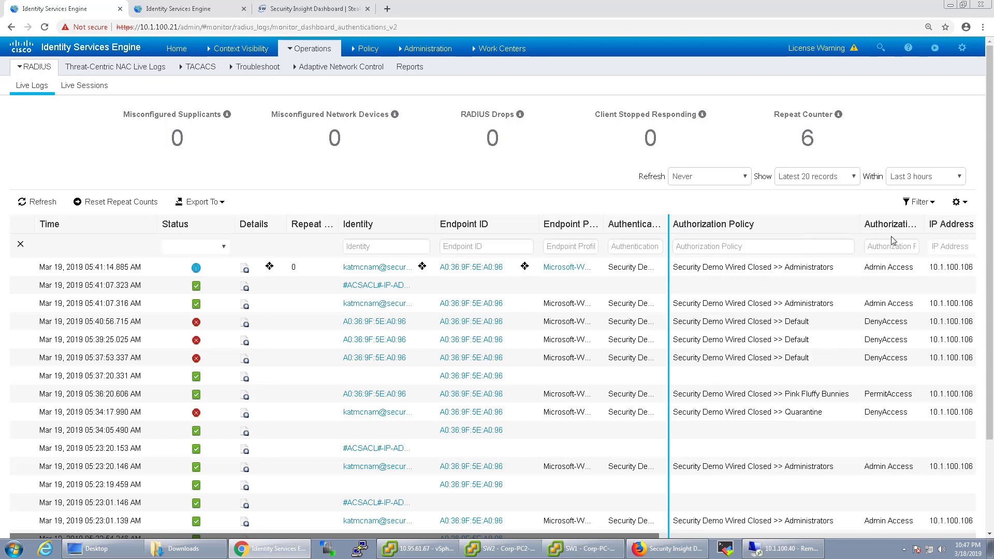
# Step: In Stealthwatch Monitor > Users, search for IP 10.1.100.6
pyautogui.click(292, 9)
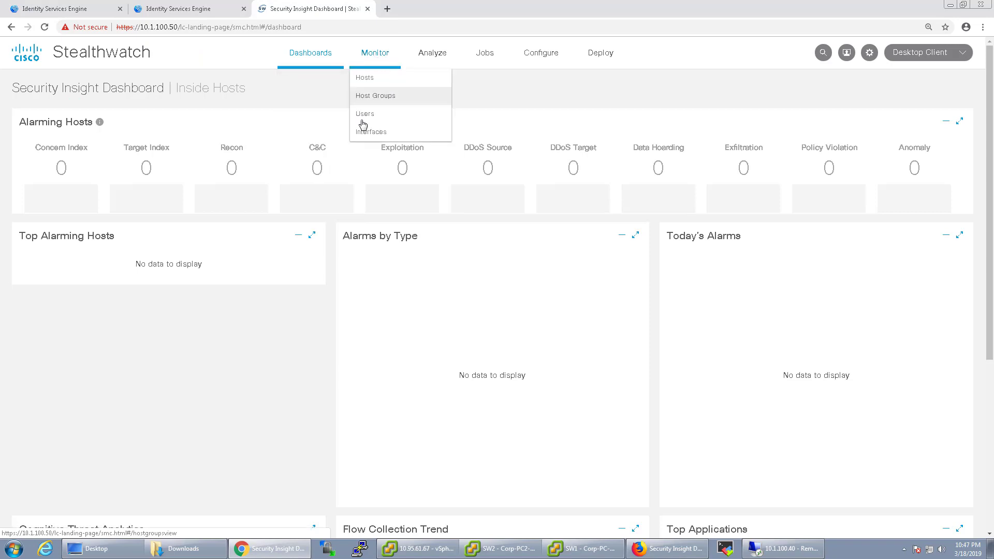
pyautogui.click(363, 114)
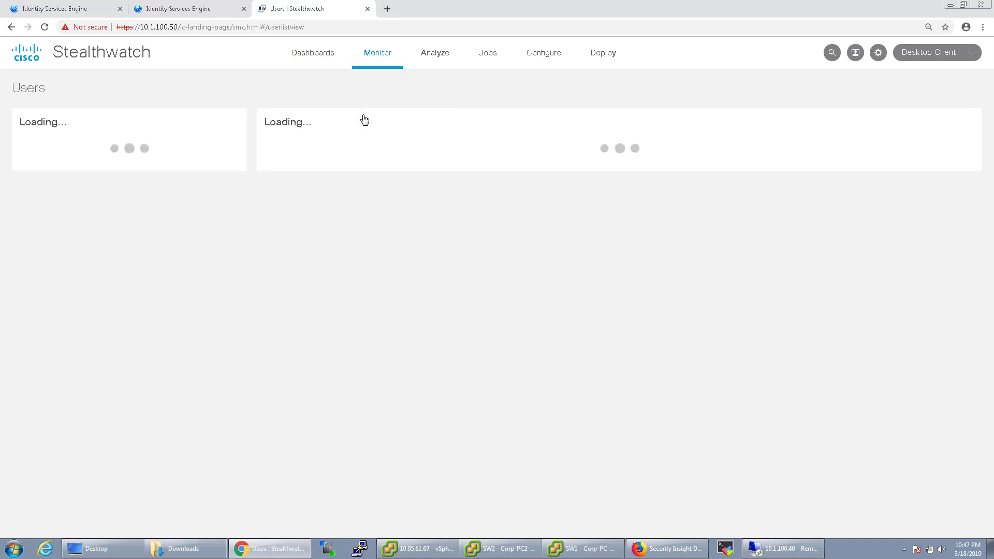
pyautogui.click(831, 52)
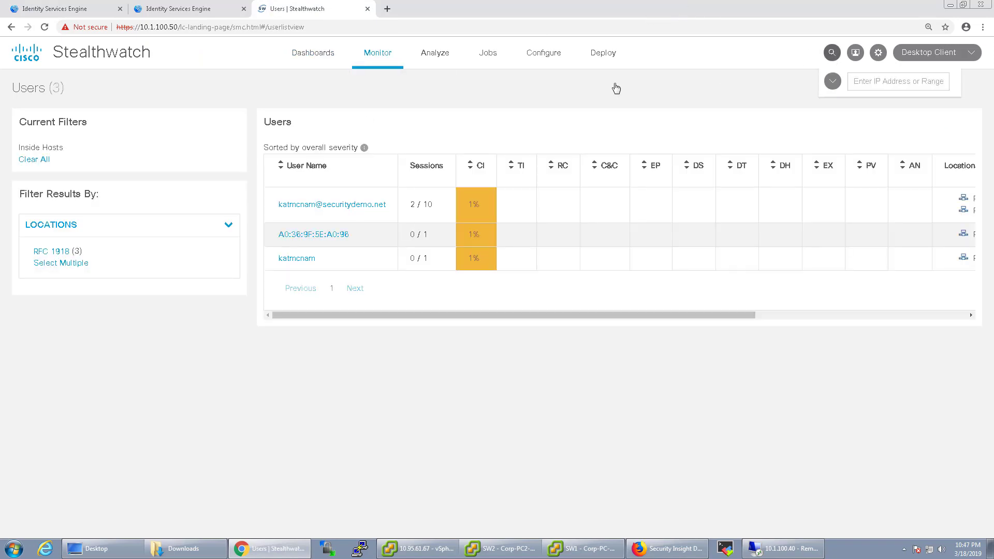
pyautogui.click(172, 11)
pyautogui.click(81, 9)
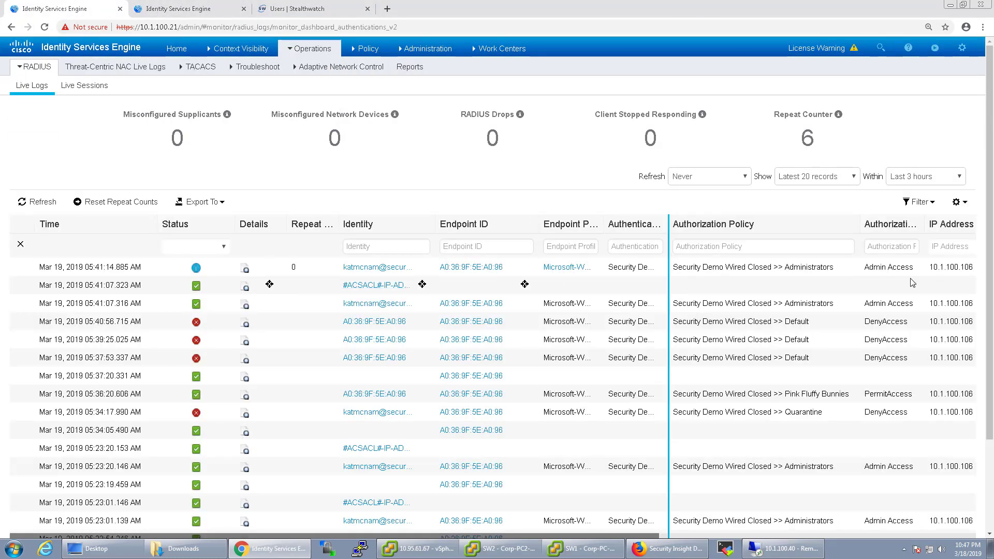
pyautogui.hotkey('ctrl', '3')
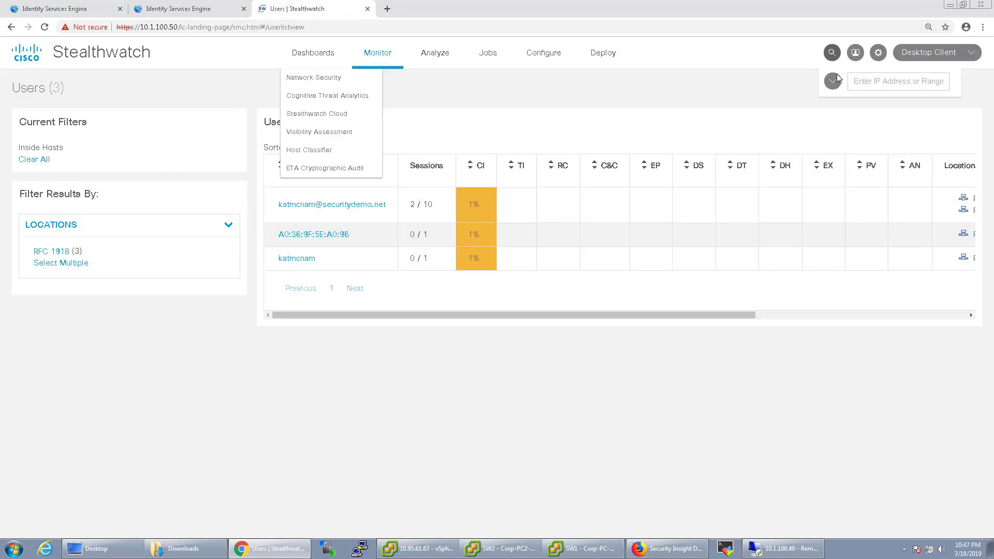
pyautogui.click(865, 81)
pyautogui.write('10.1.1')
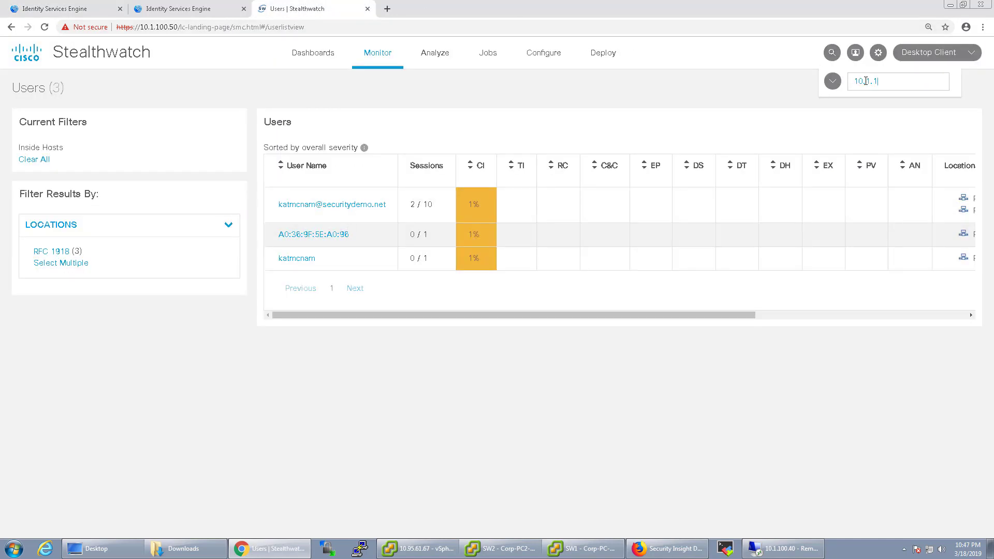
pyautogui.write('00.6')
pyautogui.press('Return')
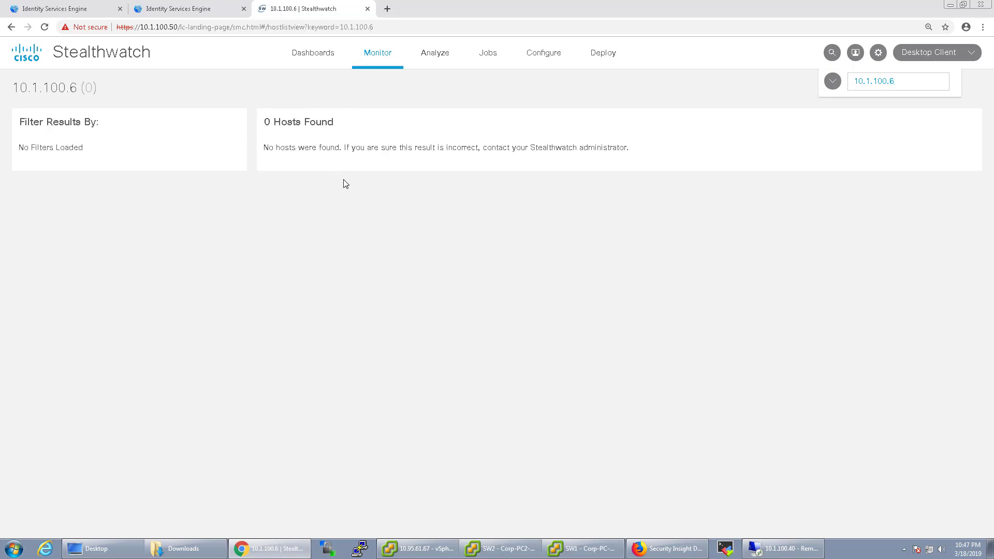
# Step: Open the Inside Hosts host group report
pyautogui.moveTo(373, 65)
pyautogui.click(379, 101)
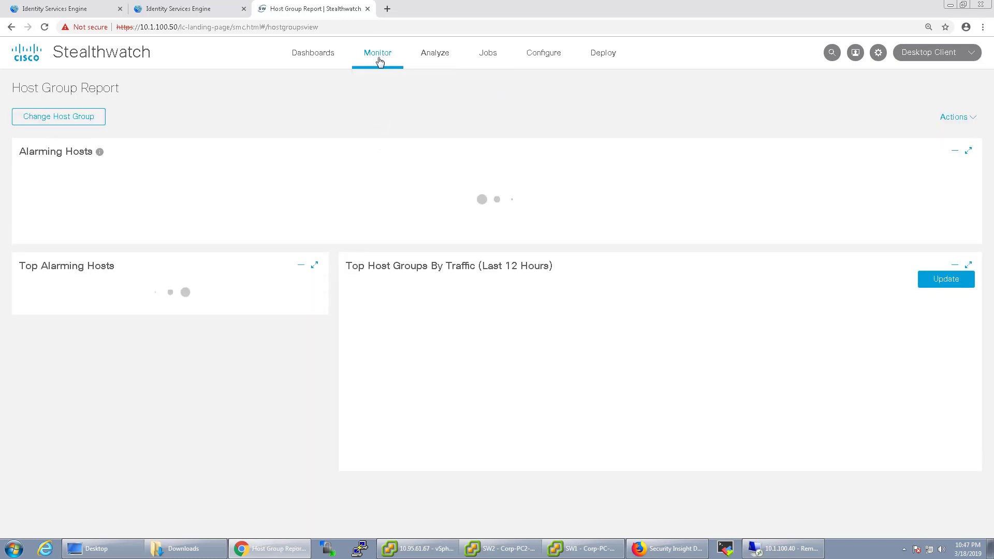
pyautogui.click(639, 348)
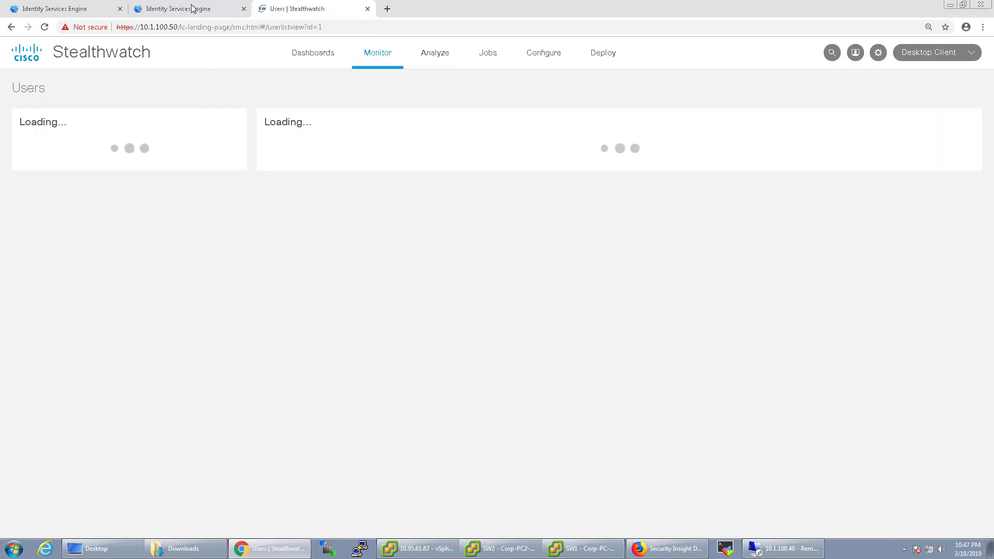
# Step: Open the top user's details and the host report for 10.1.100.106 from Devices & Sessions
pyautogui.click(220, 10)
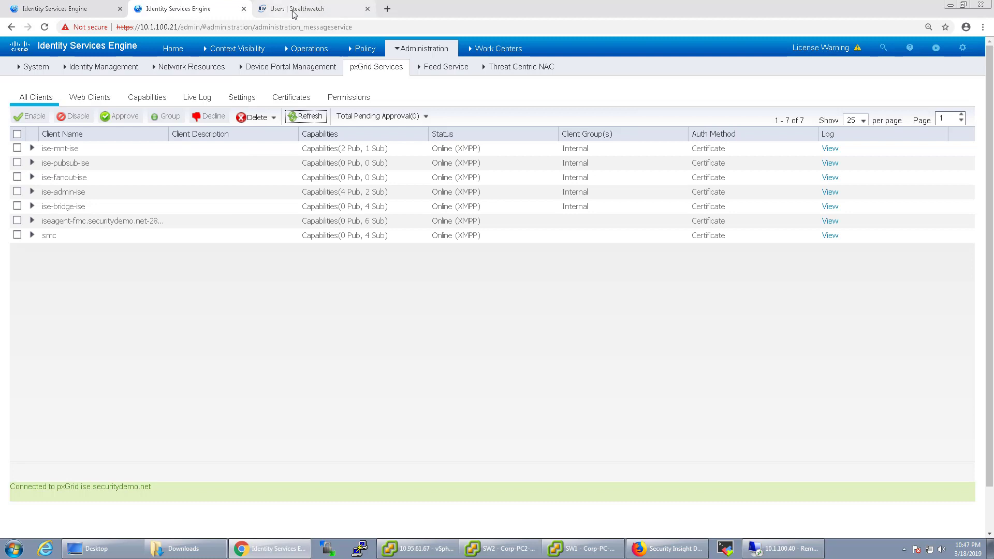
pyautogui.click(291, 10)
pyautogui.click(338, 204)
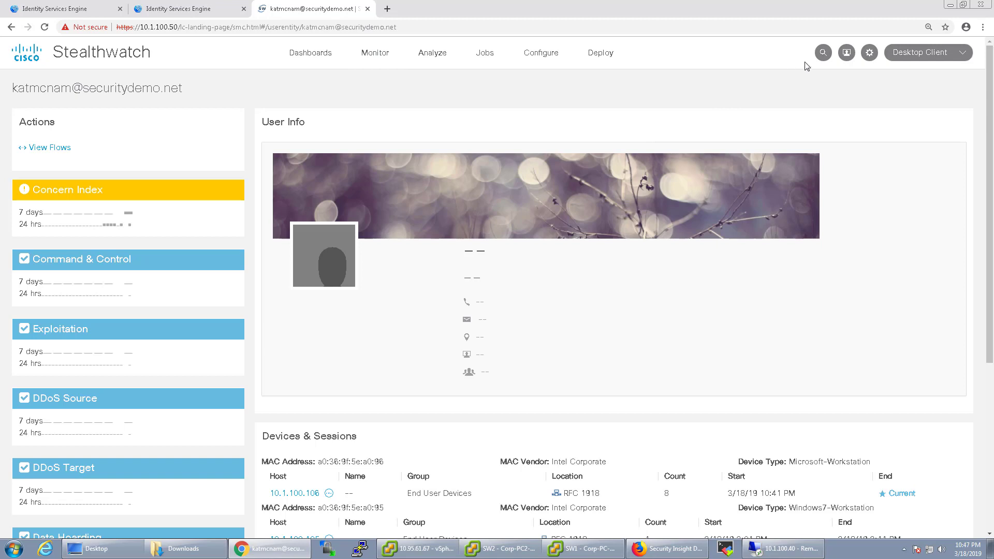
pyautogui.click(822, 53)
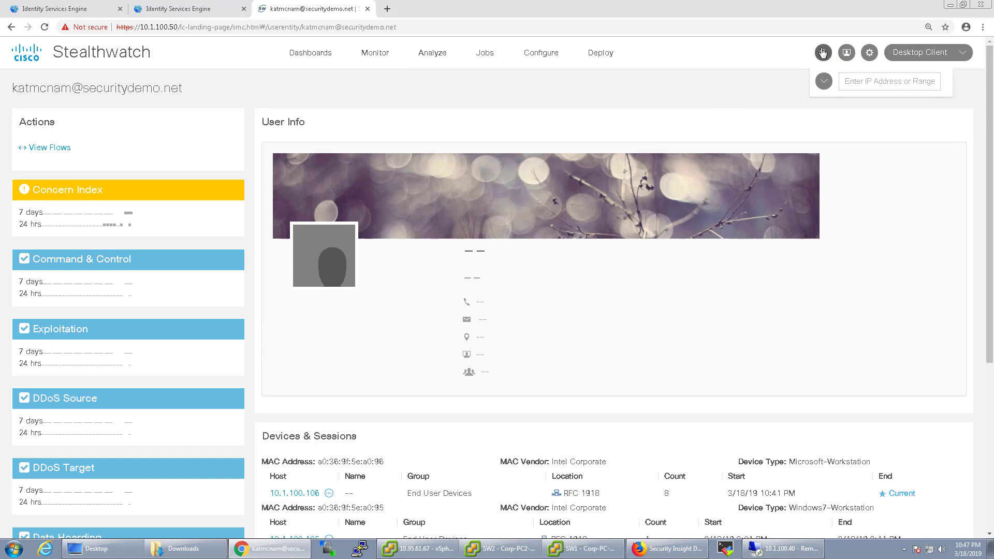
pyautogui.click(824, 81)
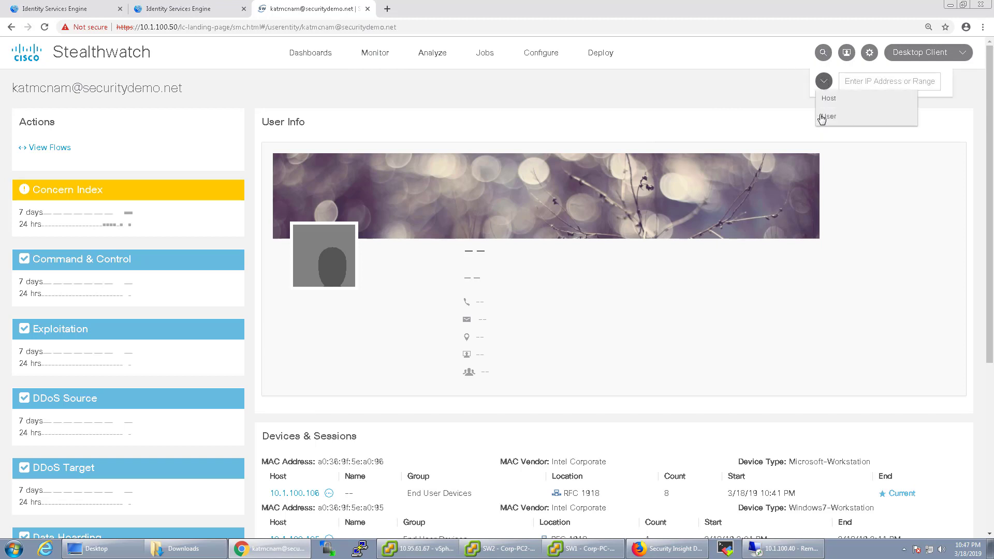
pyautogui.scroll(-5, 616, 342)
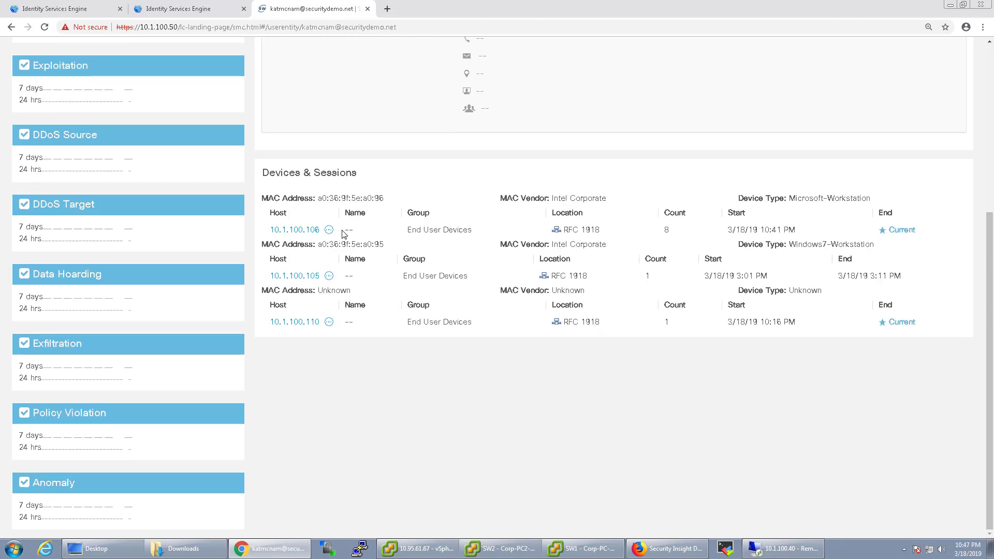
pyautogui.click(313, 230)
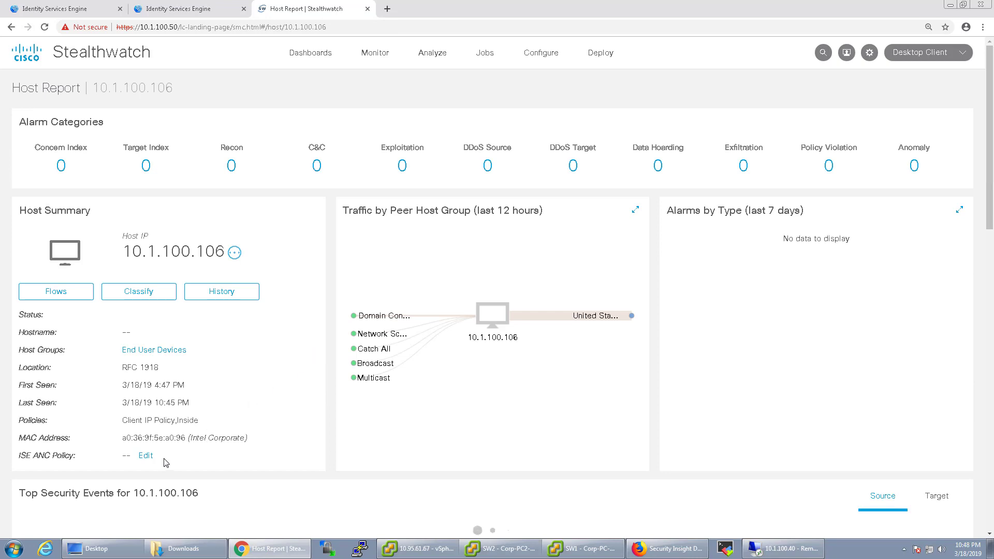
# Step: Edit the ISE ANC Policy on host 10.1.100.106's Host Report, choose Internet, and save
pyautogui.moveTo(17, 455); pyautogui.dragTo(73, 456)
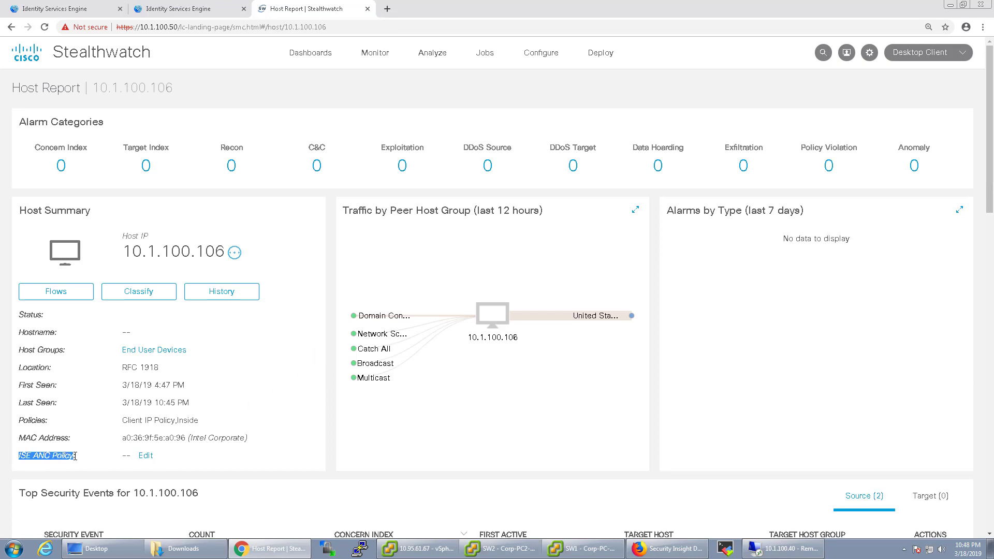
pyautogui.click(147, 457)
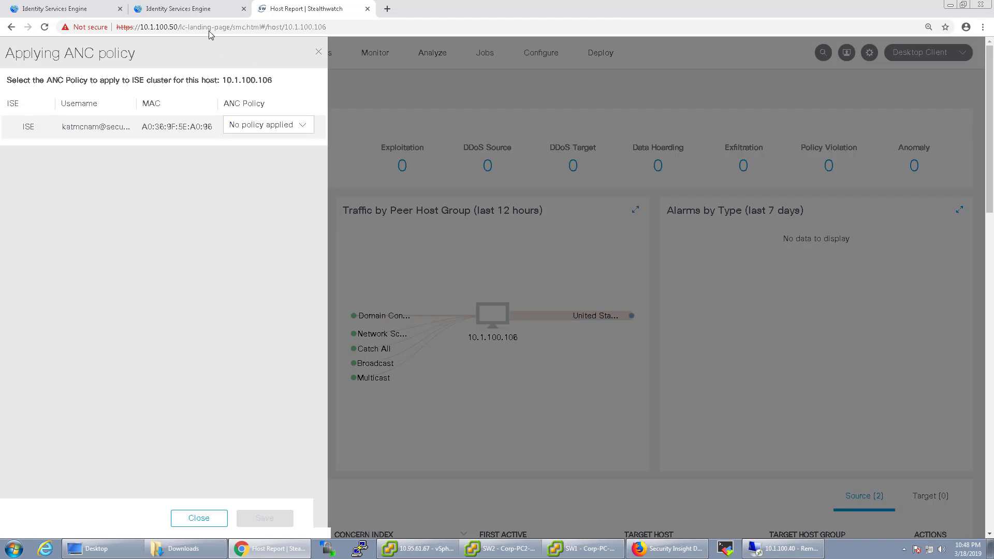
pyautogui.click(203, 12)
pyautogui.click(66, 12)
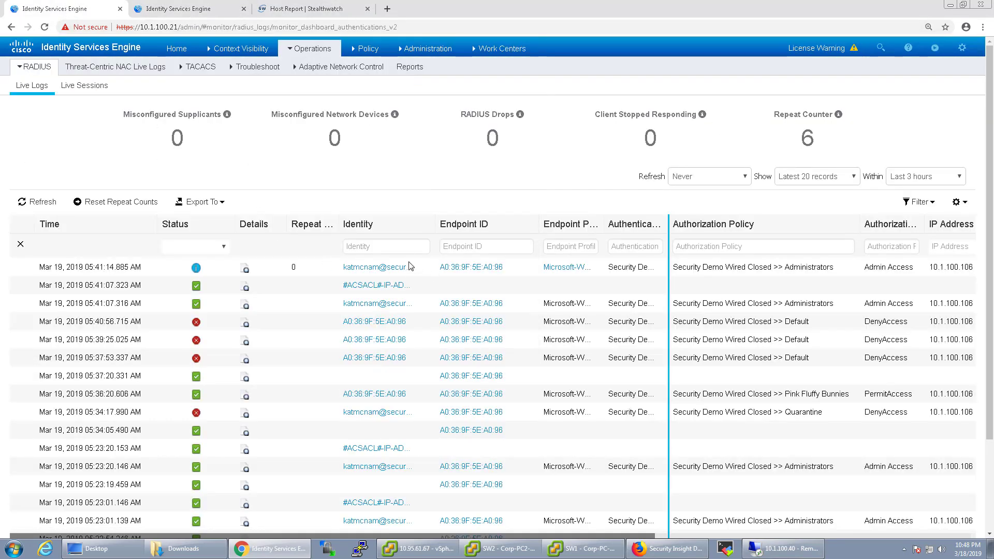
pyautogui.click(292, 12)
pyautogui.click(268, 124)
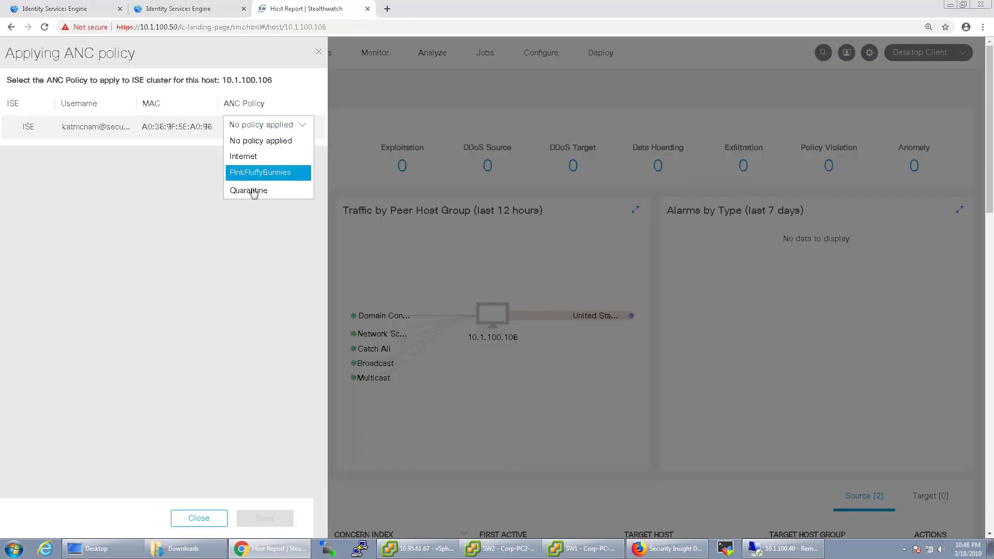
pyautogui.click(251, 158)
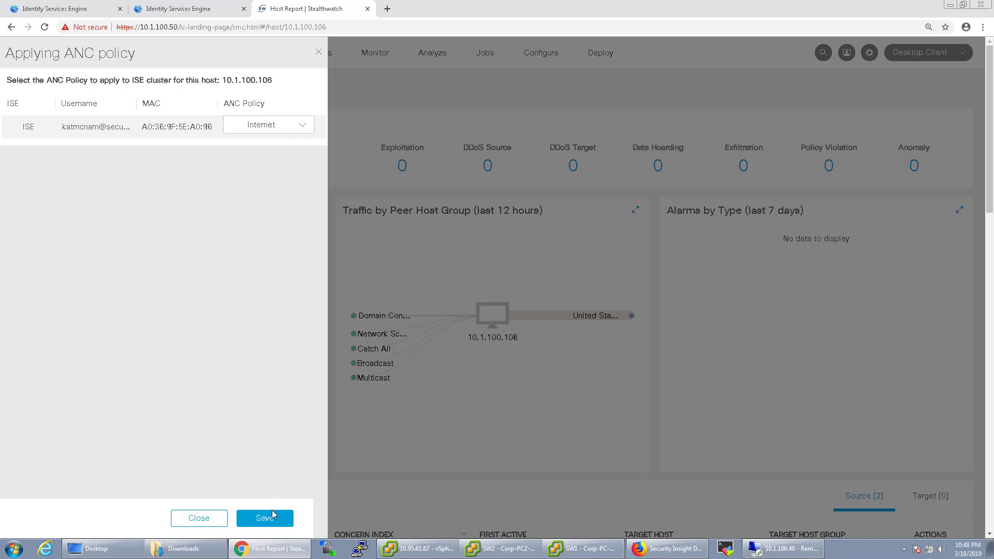
pyautogui.click(272, 518)
# Step: Refresh the ISE RADIUS live logs to see 10.1.100.106 authorized via the Internet Only rule
pyautogui.click(181, 11)
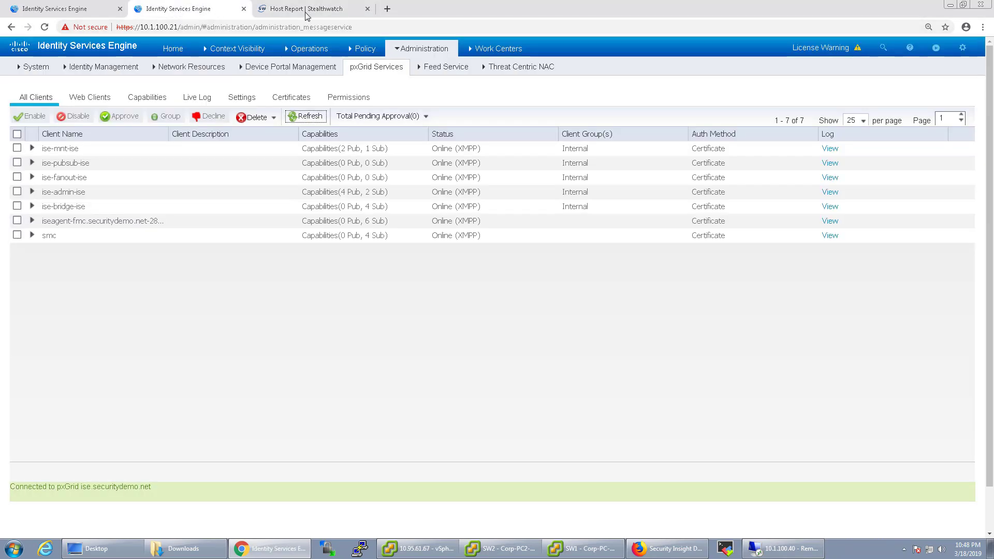
pyautogui.click(100, 11)
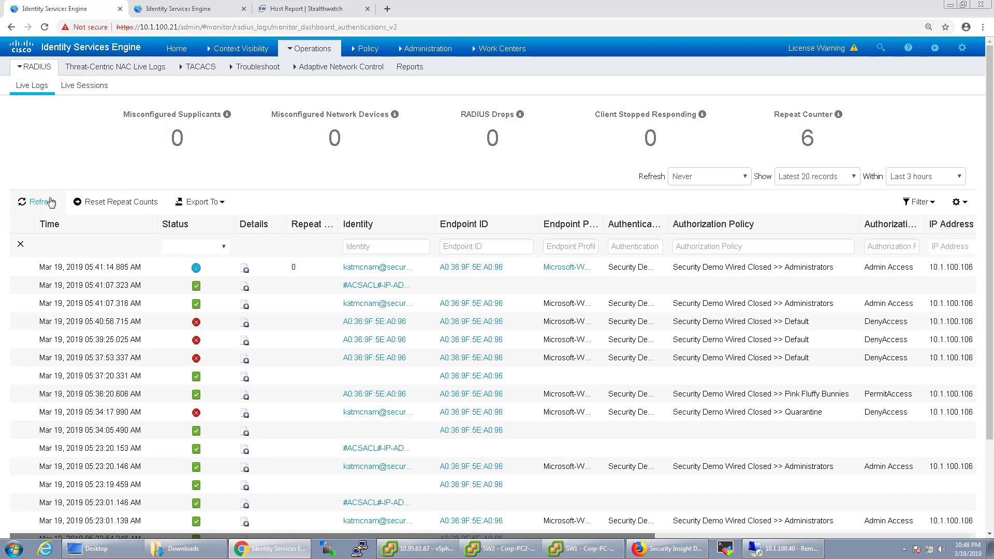
pyautogui.click(51, 202)
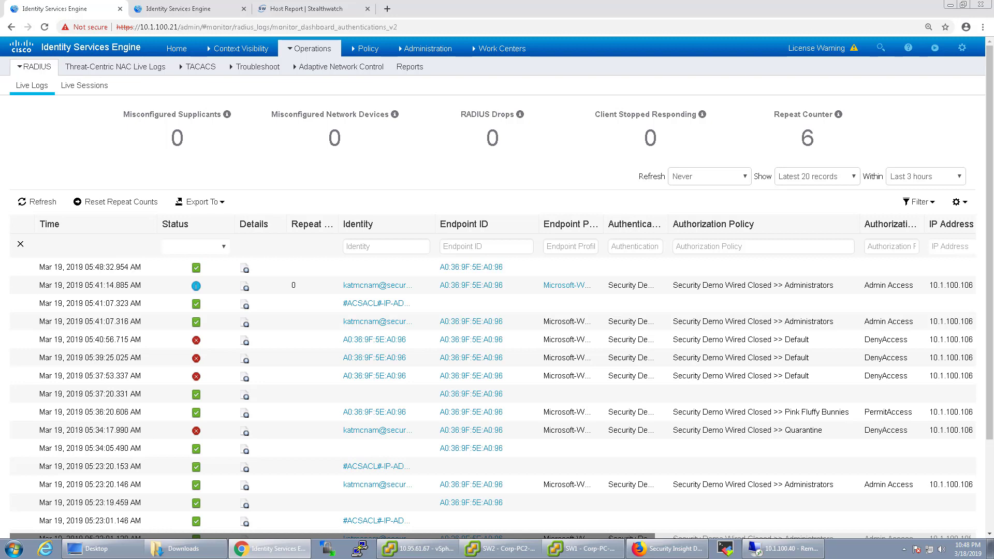
pyautogui.click(43, 203)
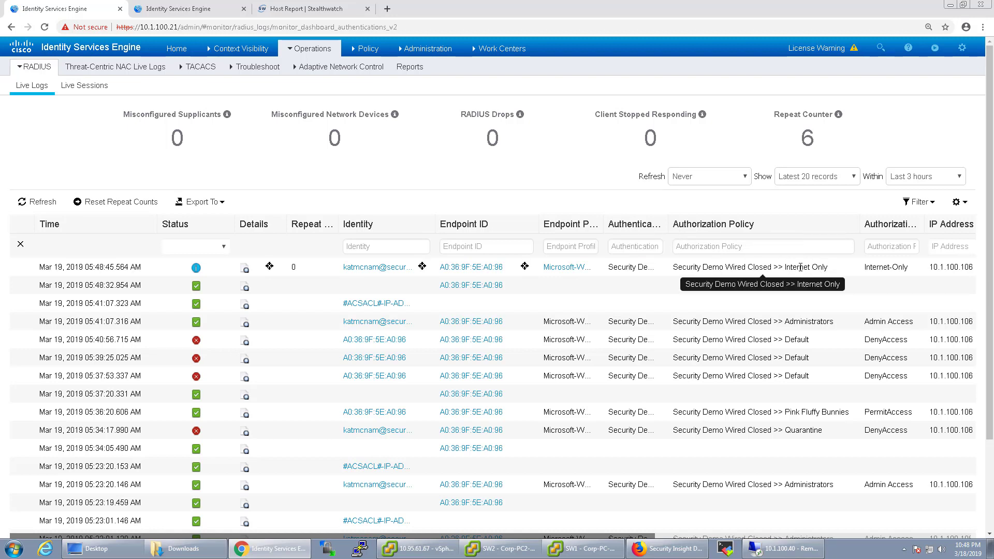
# Step: Confirm endpoint A0:36:9F:5E:A0:96 is assigned Internet in ANC Endpoint Assignment, then return to Stealthwatch
pyautogui.click(331, 68)
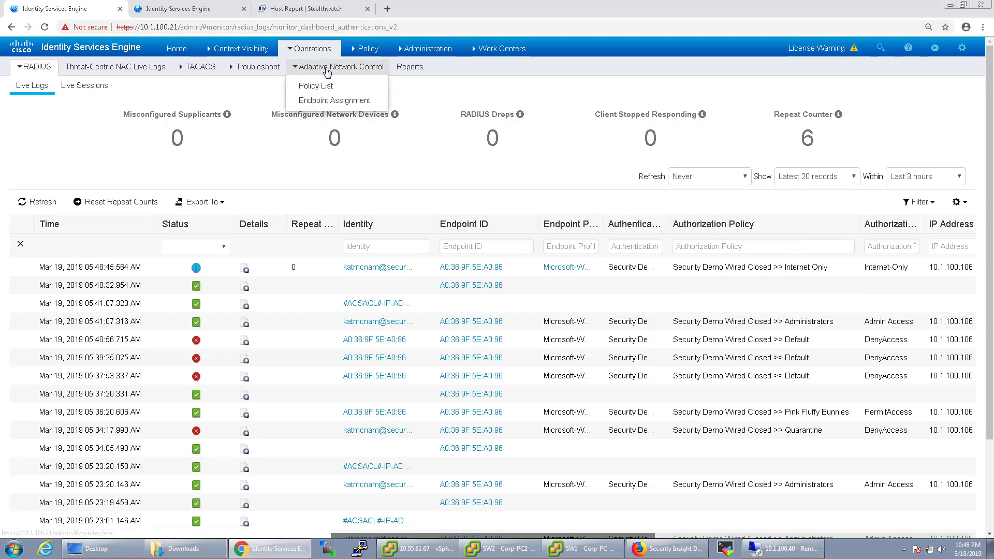
pyautogui.click(320, 101)
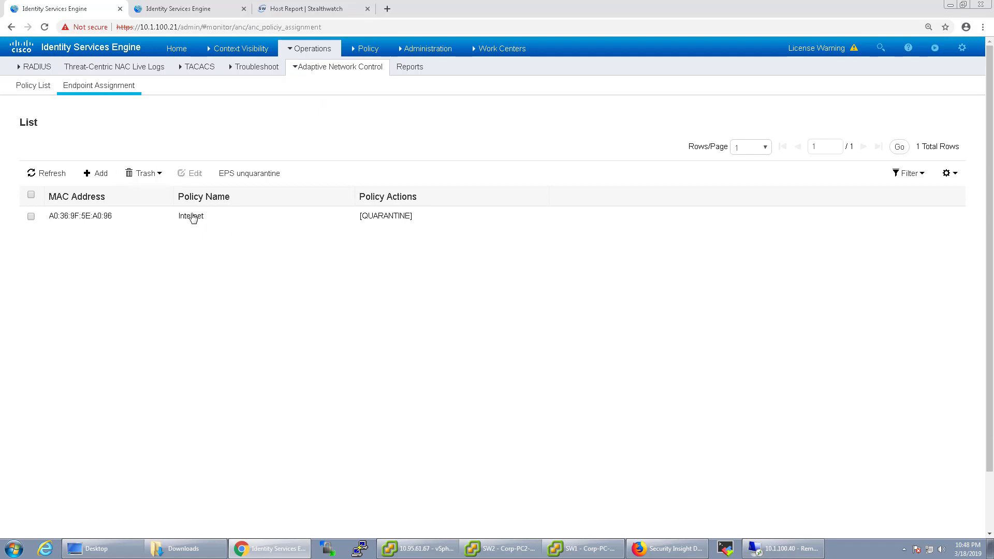
pyautogui.moveTo(289, 51)
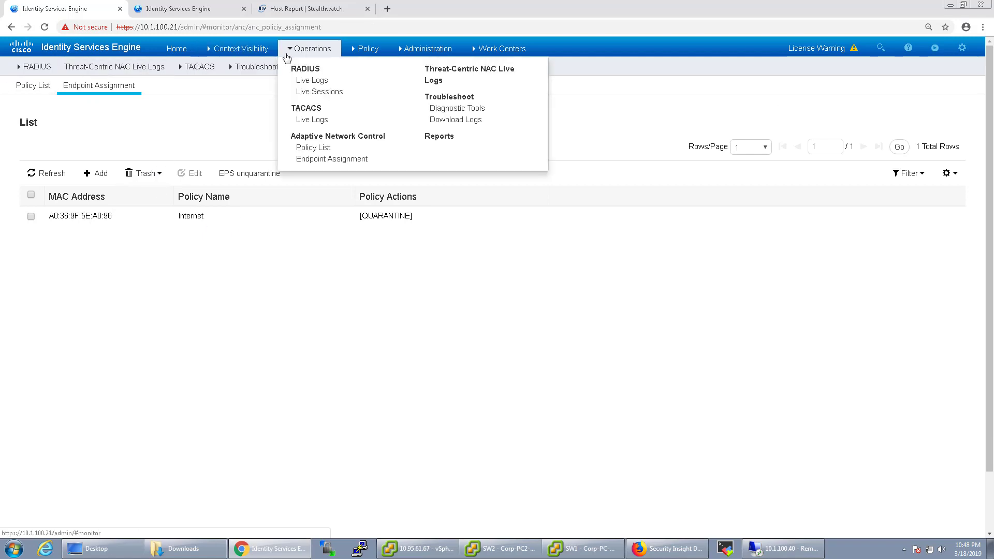
pyautogui.click(310, 84)
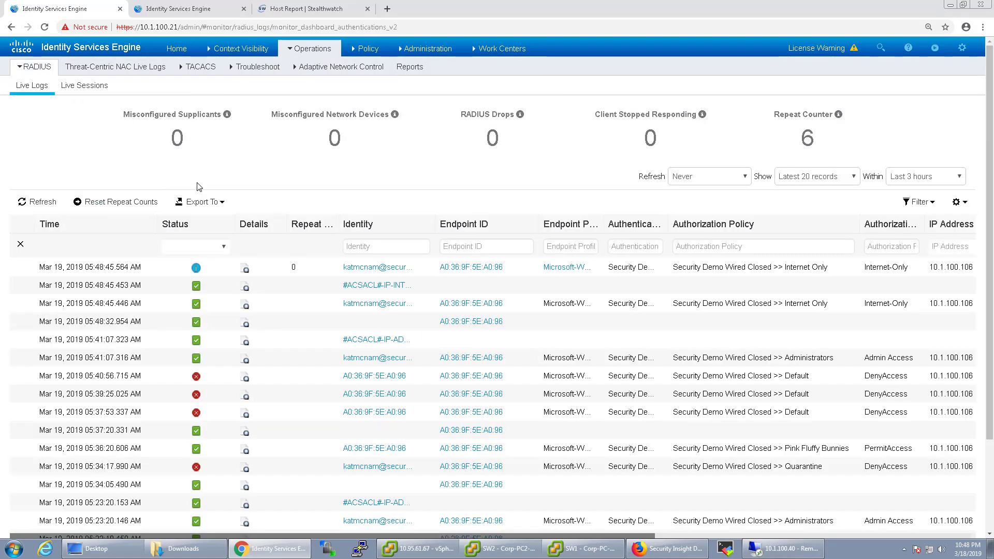
pyautogui.click(282, 9)
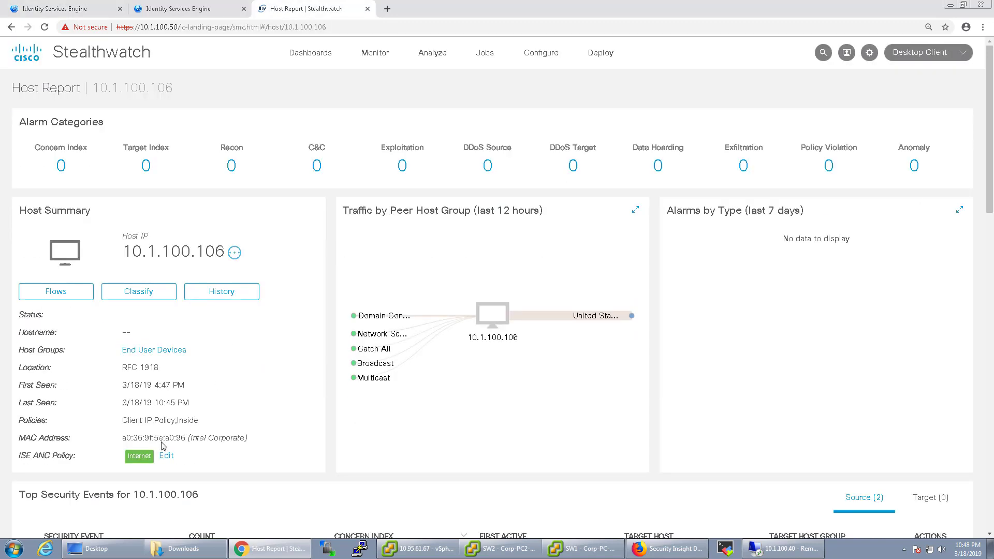
# Step: Change host 10.1.100.106's ISE ANC Policy to PinkFluffyBunnies and save it
pyautogui.click(166, 456)
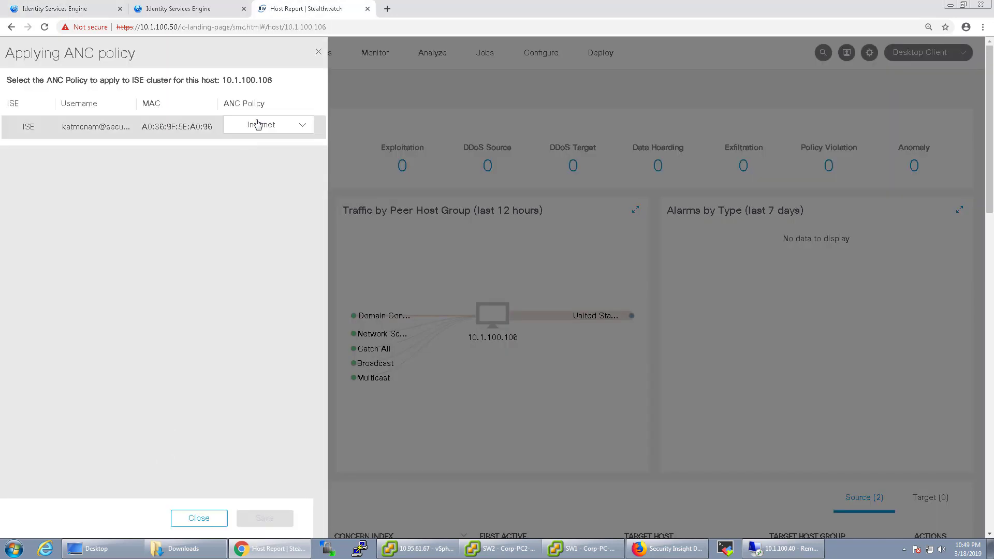
pyautogui.click(257, 125)
pyautogui.click(253, 174)
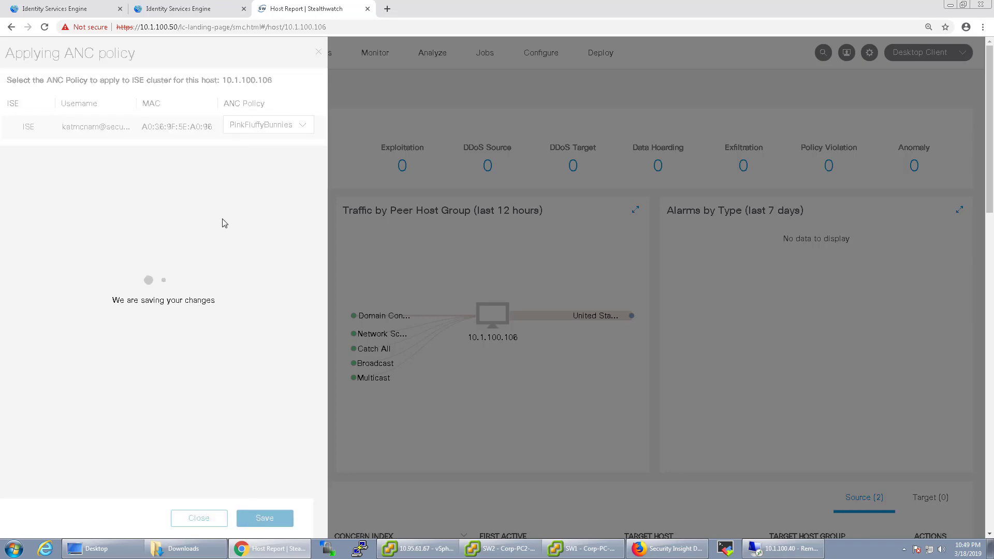
pyautogui.click(255, 518)
pyautogui.click(62, 9)
pyautogui.moveTo(255, 121)
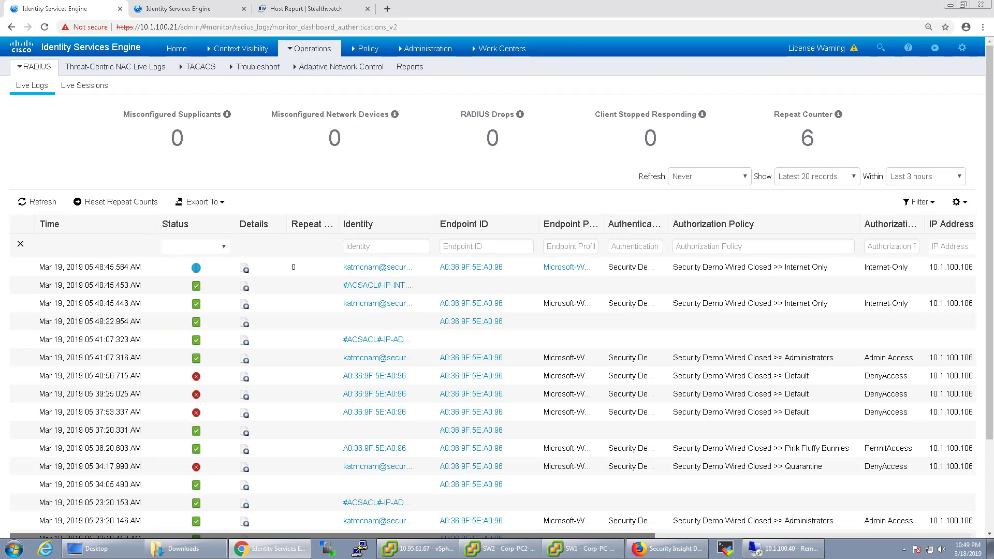
# Step: Refresh the ISE live logs and confirm the endpoint is assigned PinkFluffyBunnies in Endpoint Assignment
pyautogui.click(41, 205)
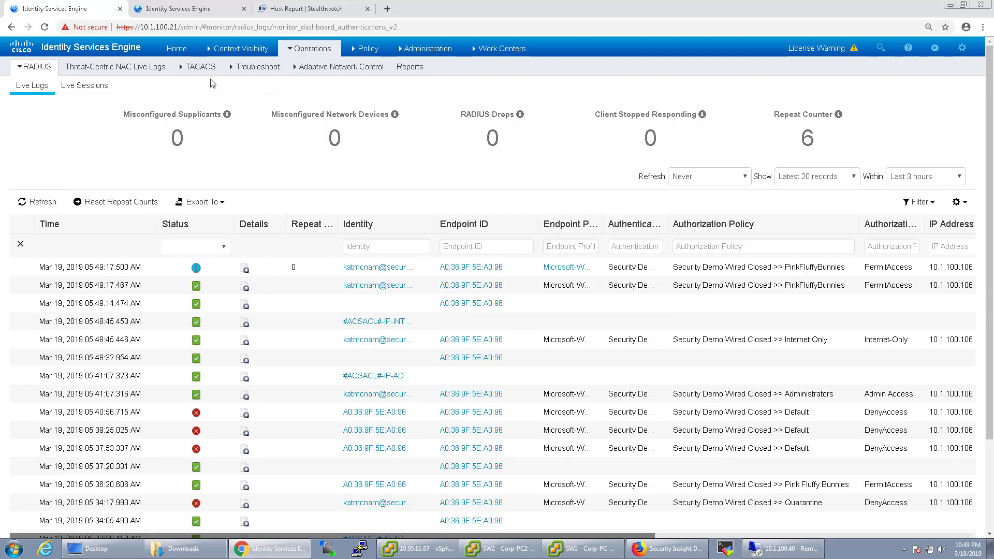
pyautogui.moveTo(314, 69)
pyautogui.click(330, 100)
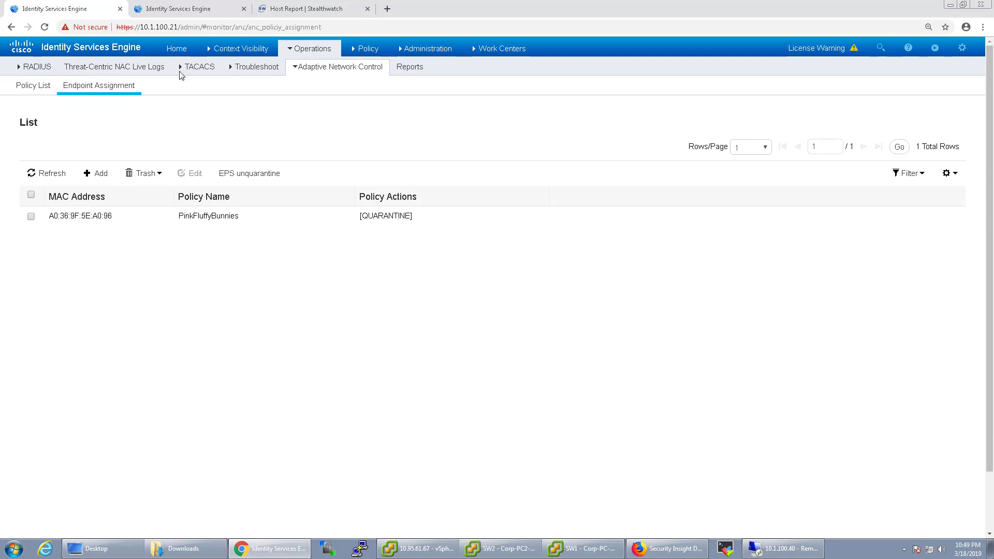
pyautogui.click(256, 9)
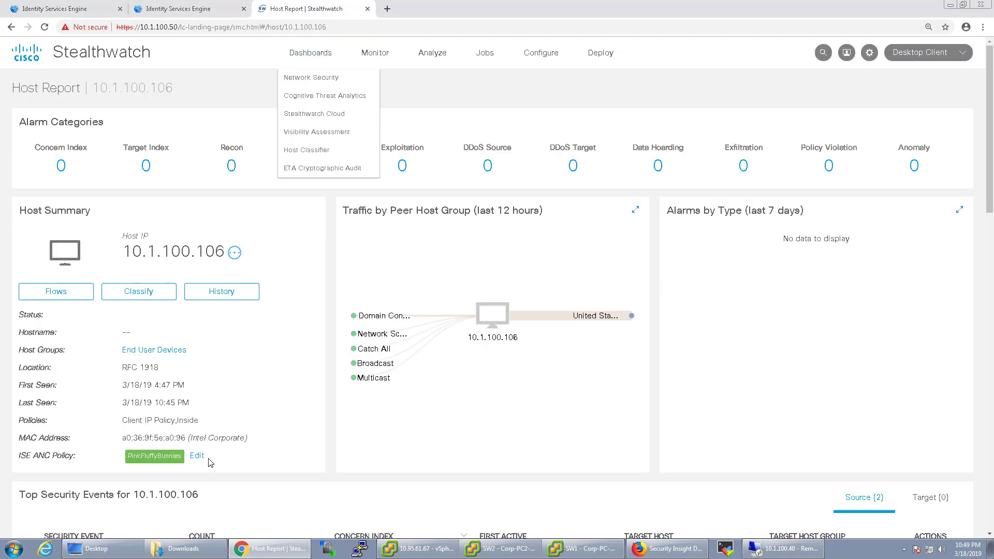
# Step: Switch host 10.1.100.106's ISE ANC Policy to Quarantine and save it
pyautogui.click(198, 456)
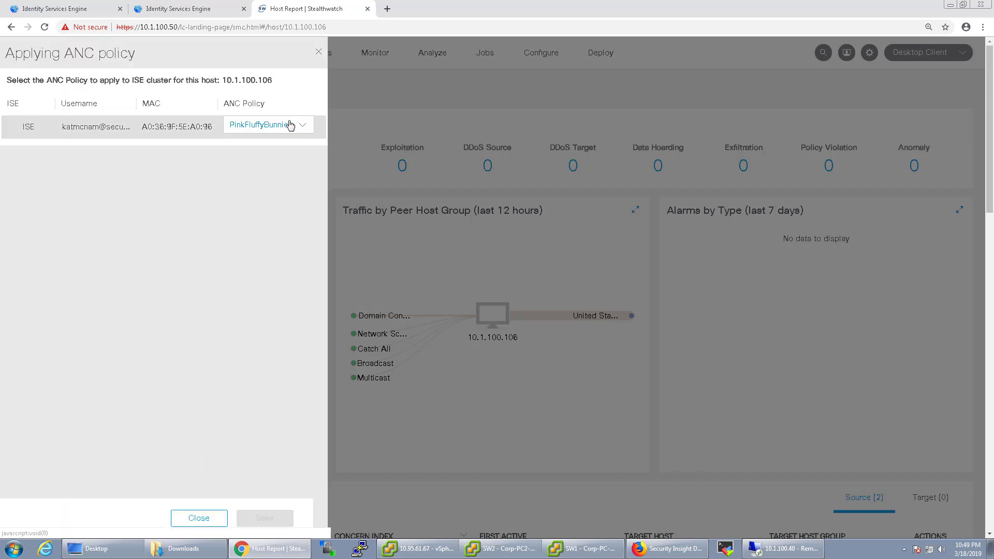
pyautogui.click(288, 125)
pyautogui.click(267, 189)
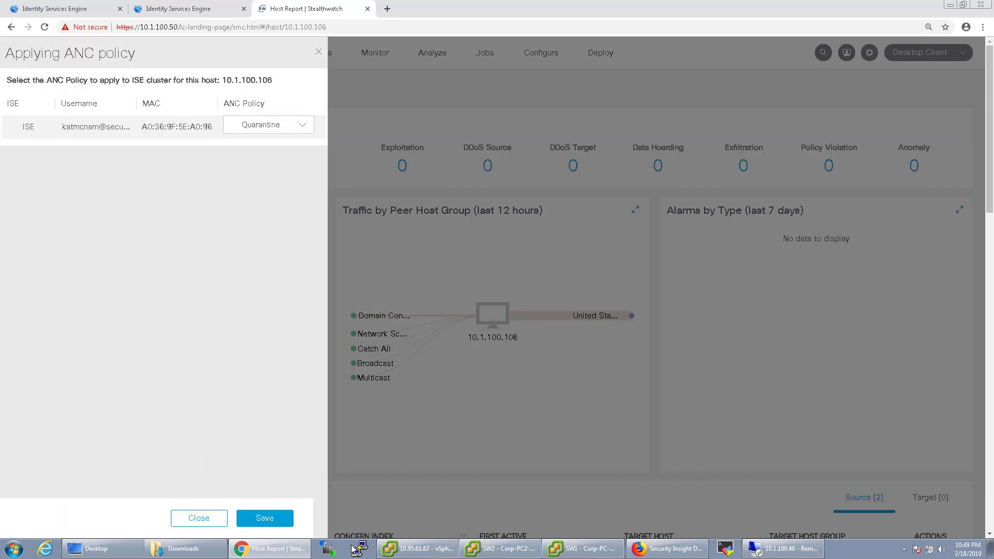
pyautogui.click(283, 521)
pyautogui.click(62, 9)
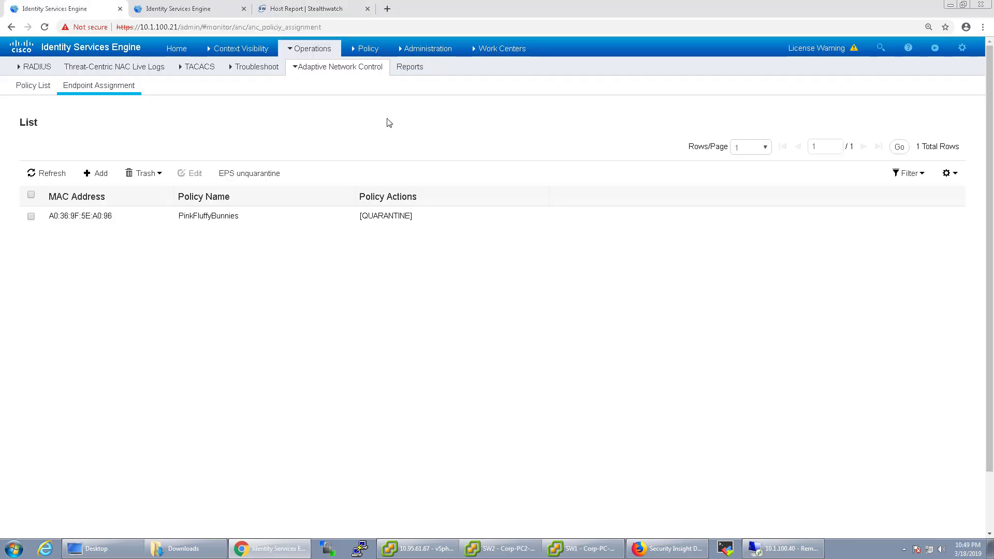
# Step: Refresh the ISE RADIUS live logs until the Quarantine DenyAccess entry for 10.1.100.106 appears
pyautogui.click(176, 9)
pyautogui.click(78, 8)
pyautogui.moveTo(300, 56)
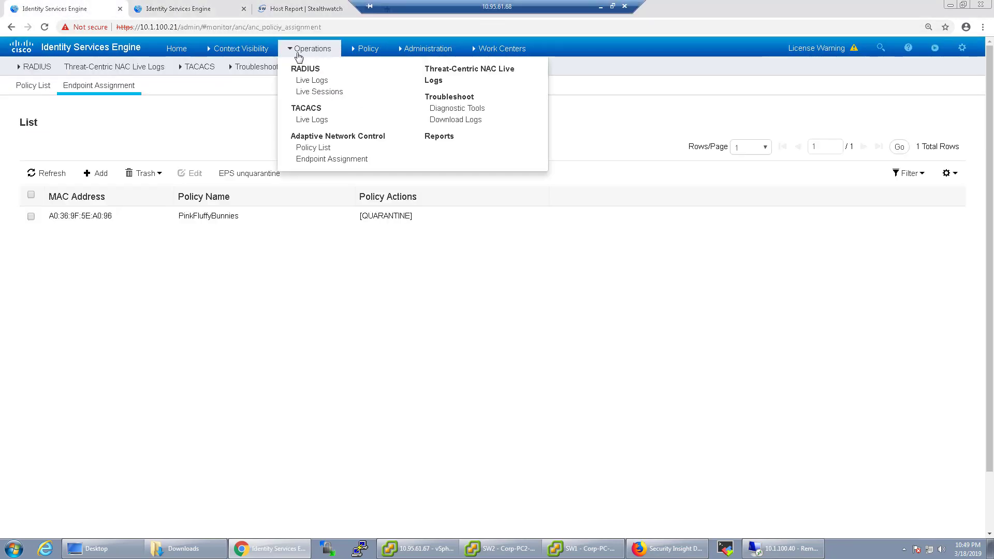
pyautogui.click(320, 82)
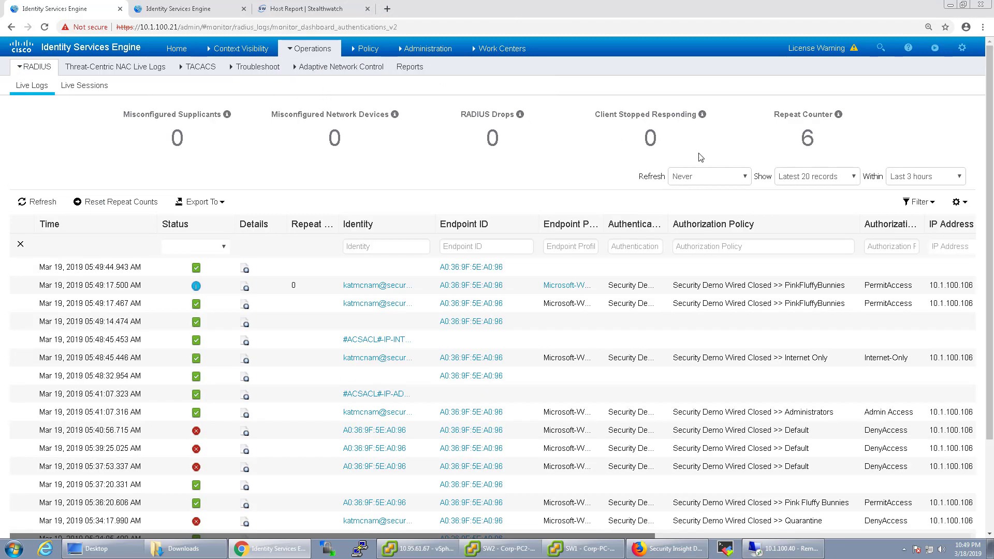
pyautogui.click(37, 203)
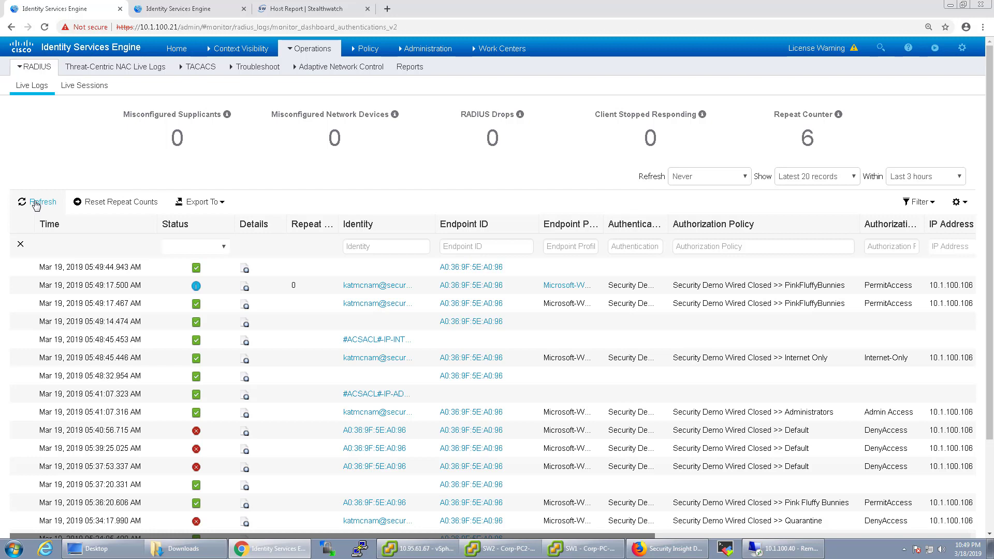
pyautogui.click(38, 205)
pyautogui.click(40, 203)
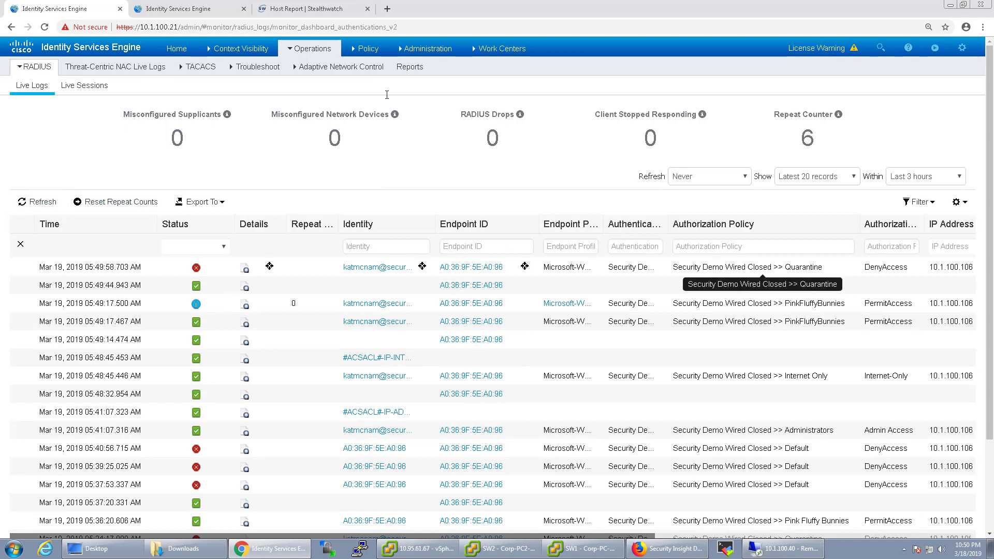
# Step: Clear the host's ANC policy in Stealthwatch by saving No policy applied
pyautogui.click(285, 9)
pyautogui.click(179, 456)
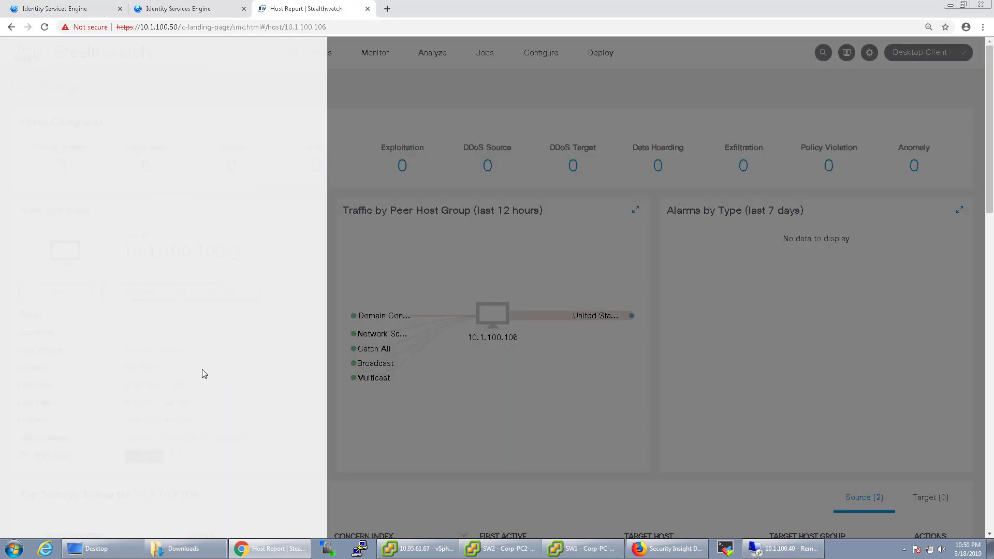
pyautogui.click(278, 125)
pyautogui.click(259, 137)
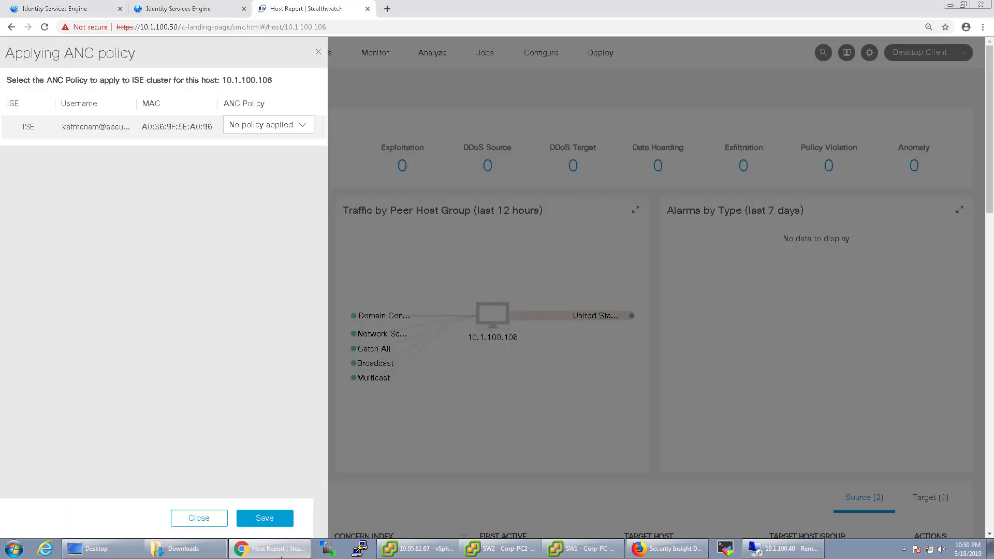
pyautogui.click(267, 517)
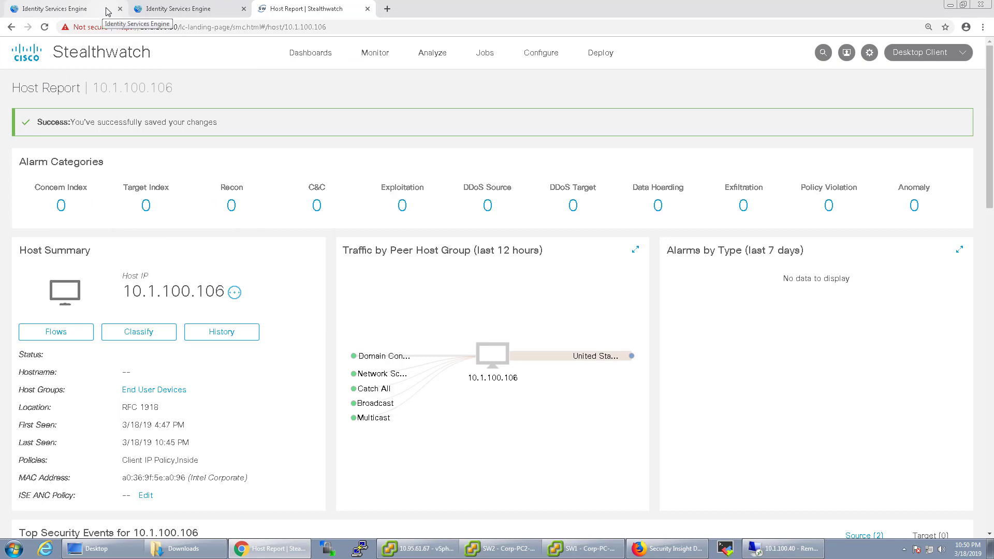
pyautogui.click(103, 11)
# Step: Check that ANC Endpoint Assignment lists no entries, selecting all rows and trying the Trash menu
pyautogui.moveTo(339, 67)
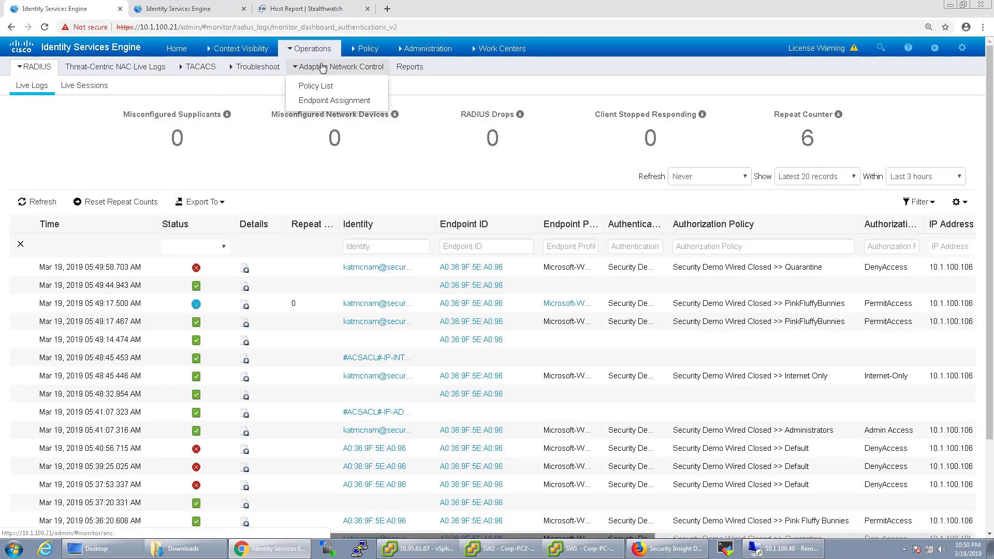
pyautogui.click(323, 100)
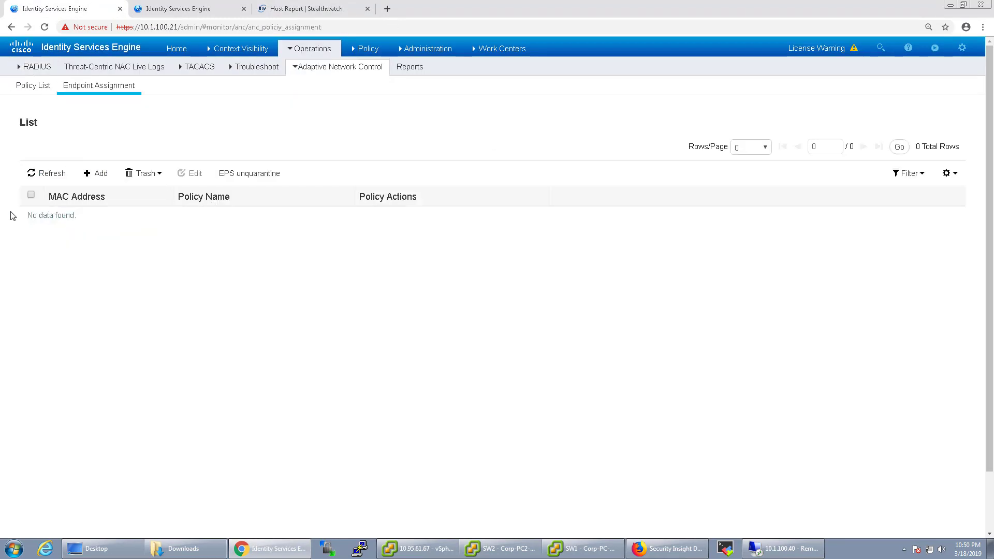
pyautogui.click(30, 196)
pyautogui.moveTo(339, 66)
pyautogui.click(143, 173)
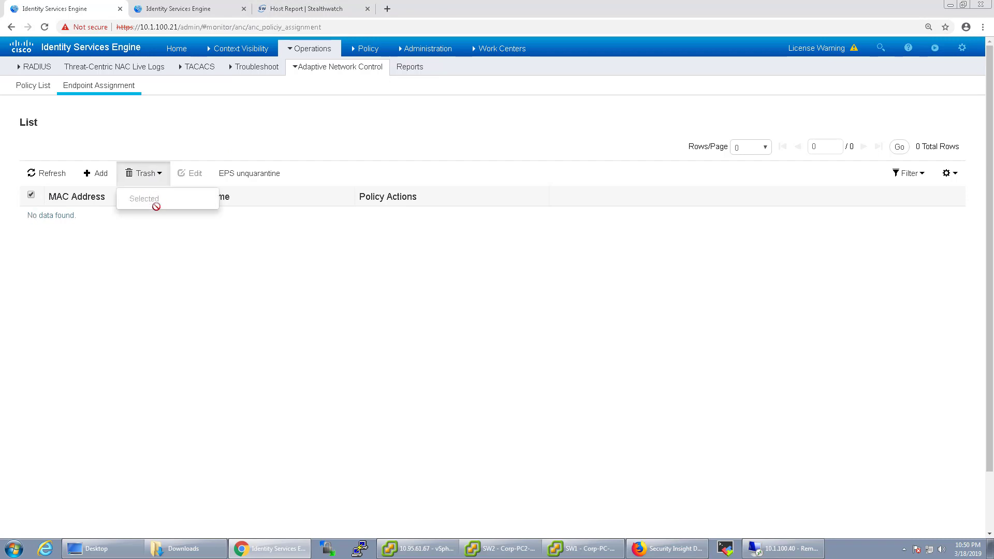